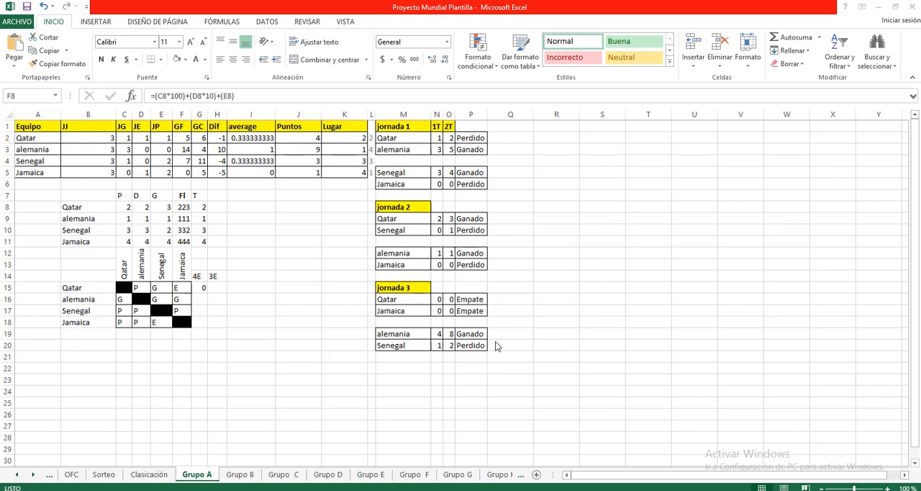
# Review Qatar's formulas in the Grupo A sheet: jornada 1 first-half goals, match result, and the JG, JE and JP counts
pyautogui.click(436, 139)
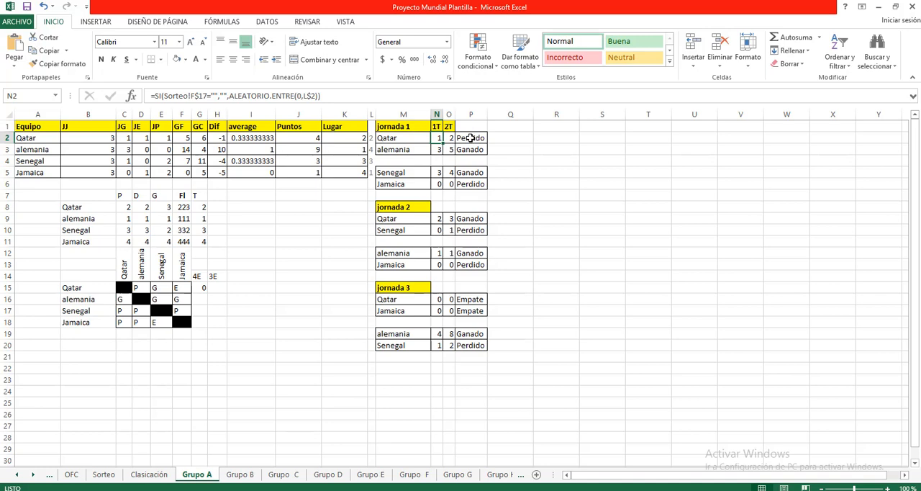
pyautogui.click(469, 138)
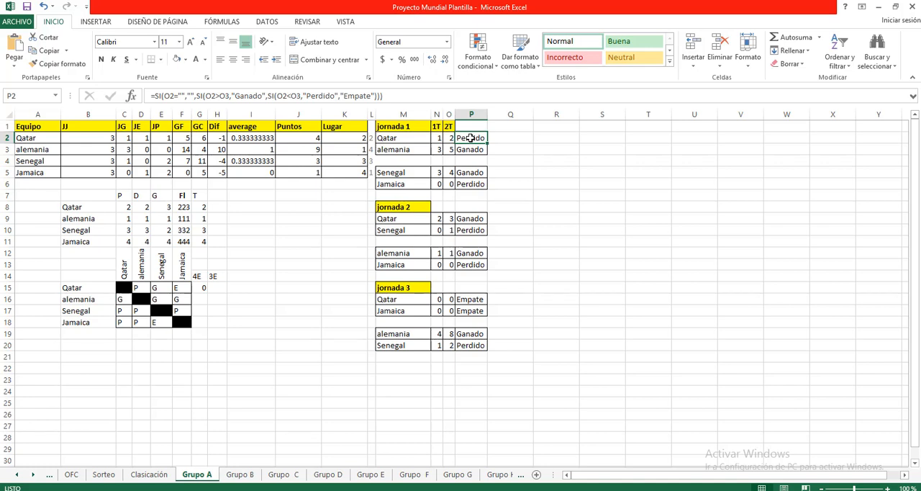
pyautogui.click(124, 138)
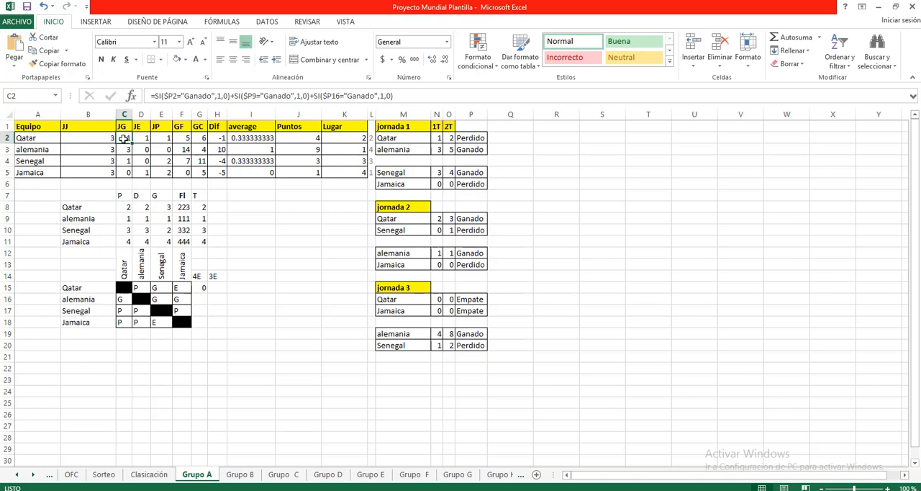
pyautogui.click(143, 138)
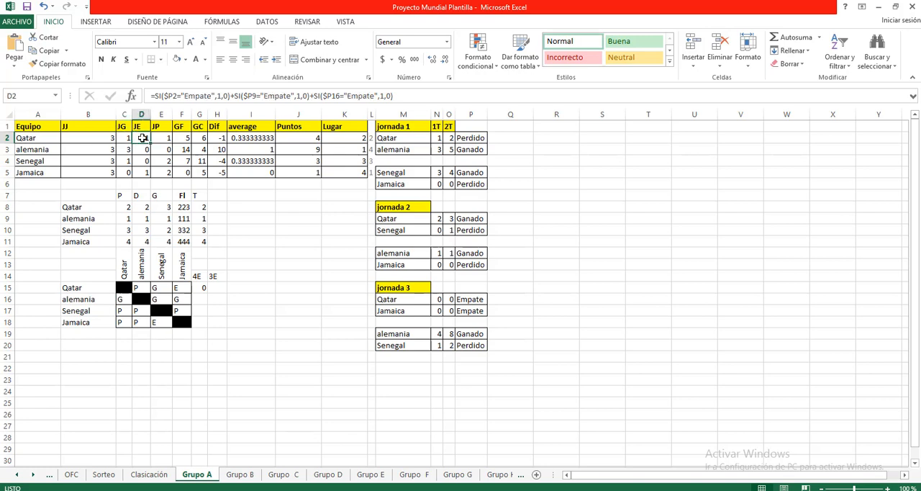
pyautogui.click(159, 138)
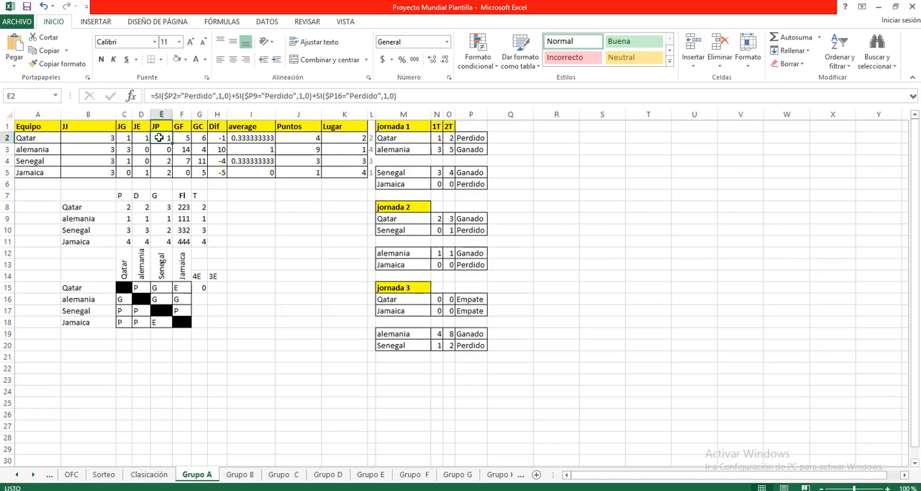
pyautogui.click(124, 140)
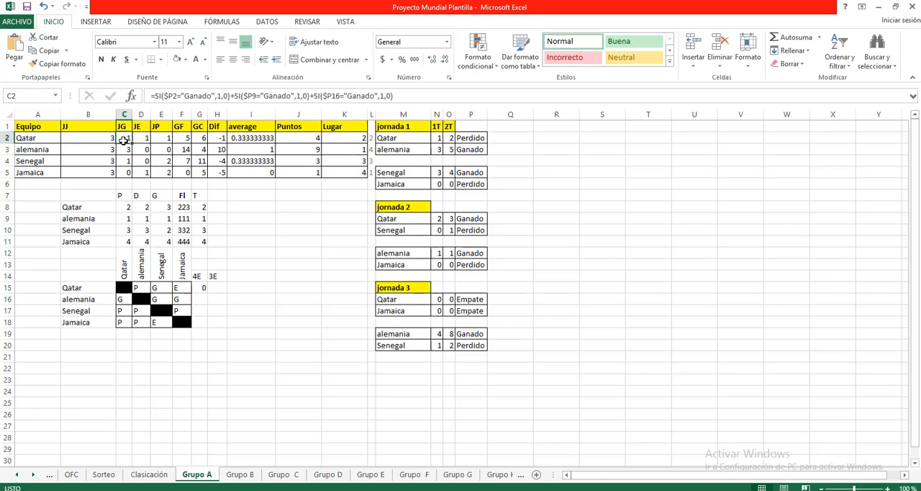
# Inspect Qatar's formulas for GF, GC, Dif, average and Puntos in the standings table
pyautogui.click(184, 138)
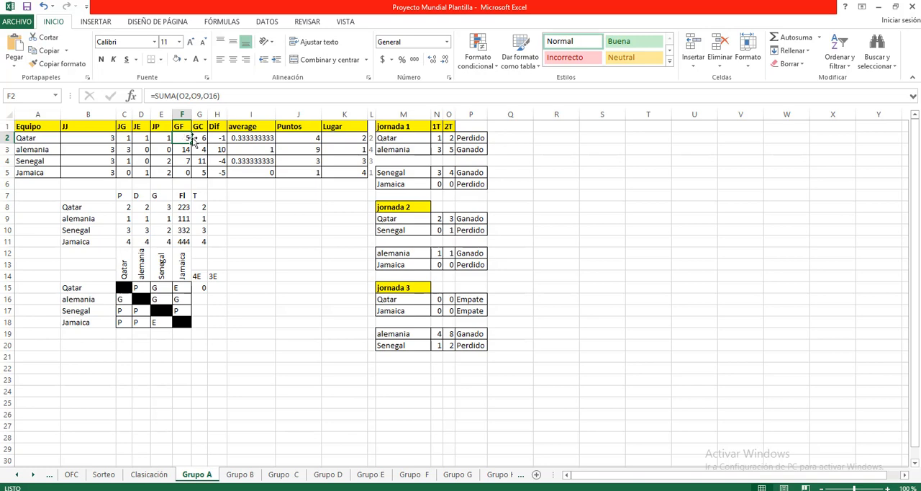
pyautogui.click(199, 138)
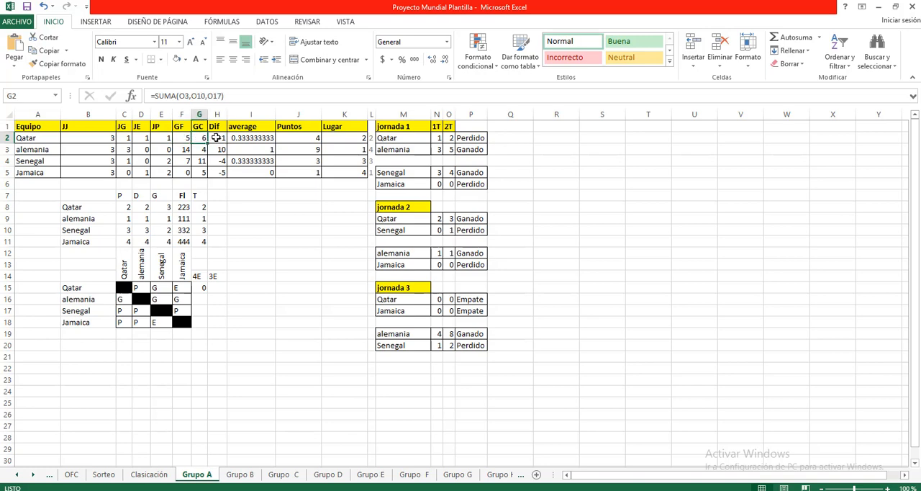
pyautogui.click(216, 138)
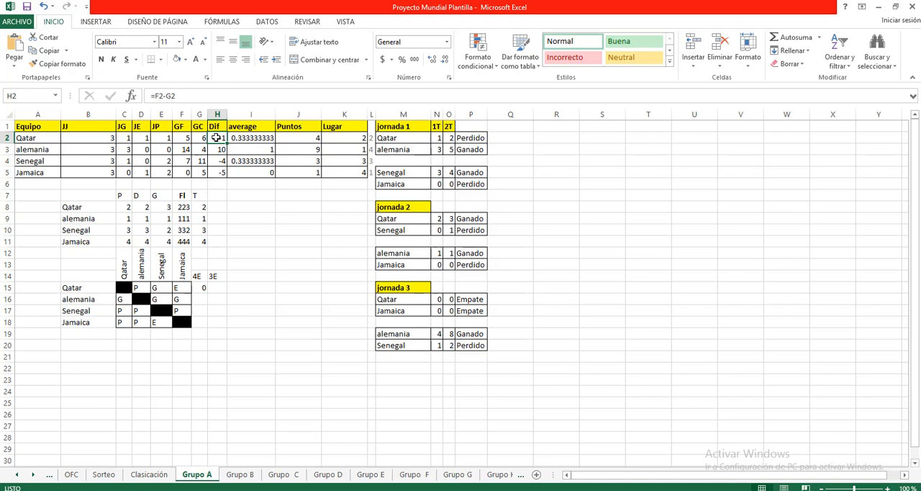
pyautogui.click(251, 140)
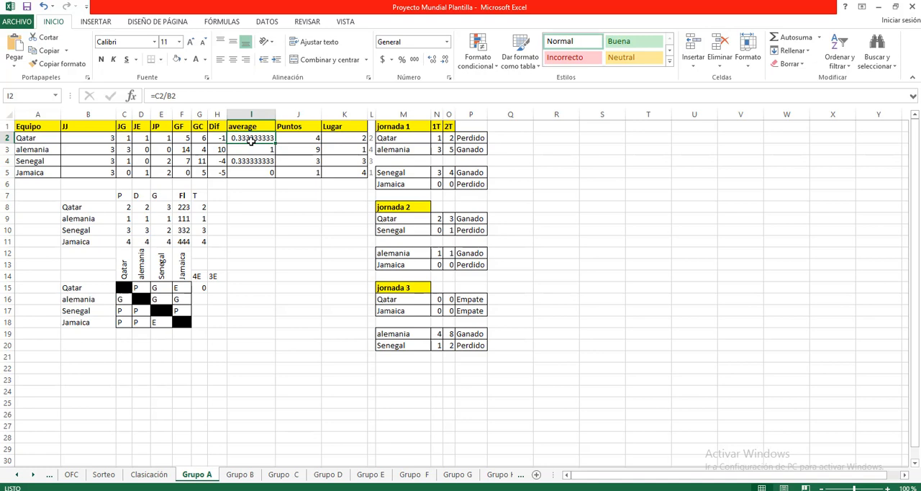
pyautogui.click(300, 138)
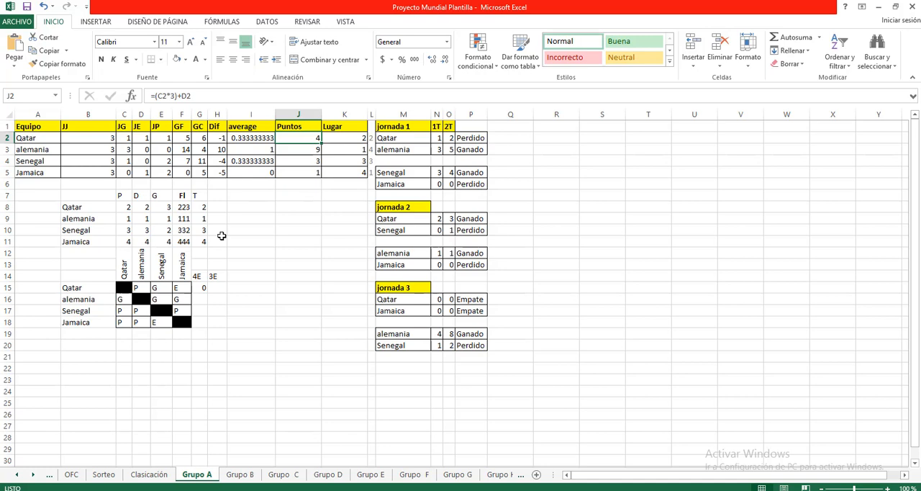
# Check Qatar's formulas in the auxiliary ranking table for points rank P, combined index FI and final rank T
pyautogui.click(124, 207)
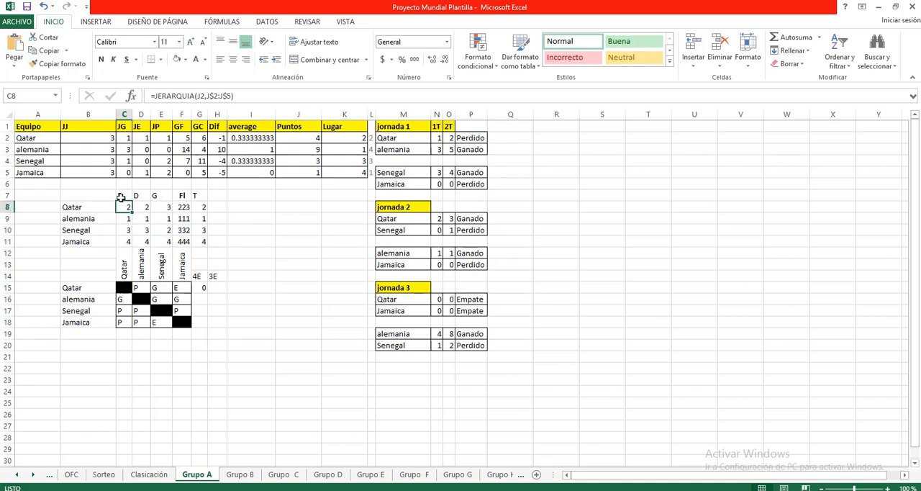
pyautogui.click(181, 207)
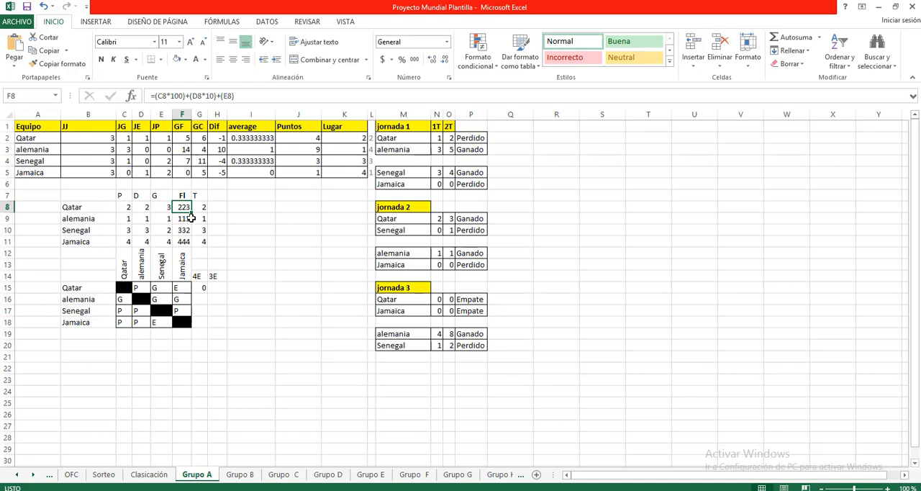
pyautogui.click(198, 207)
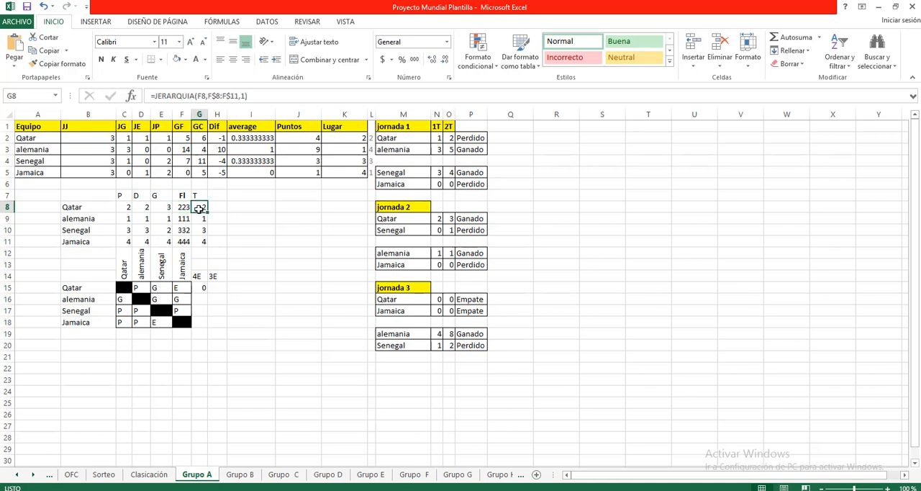
pyautogui.click(126, 207)
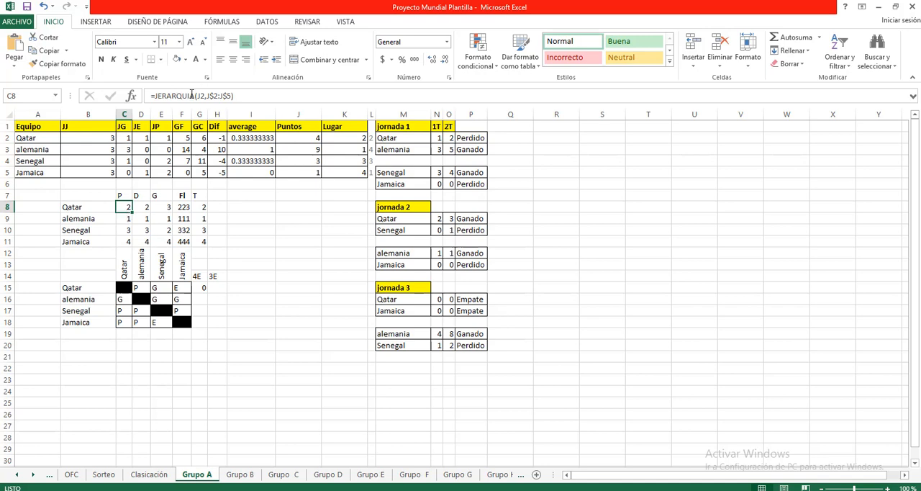
pyautogui.click(128, 206)
# Examine the arguments of Qatar's points-rank formula in C8 and the weighted terms of the FI formula in F8
pyautogui.click(183, 95)
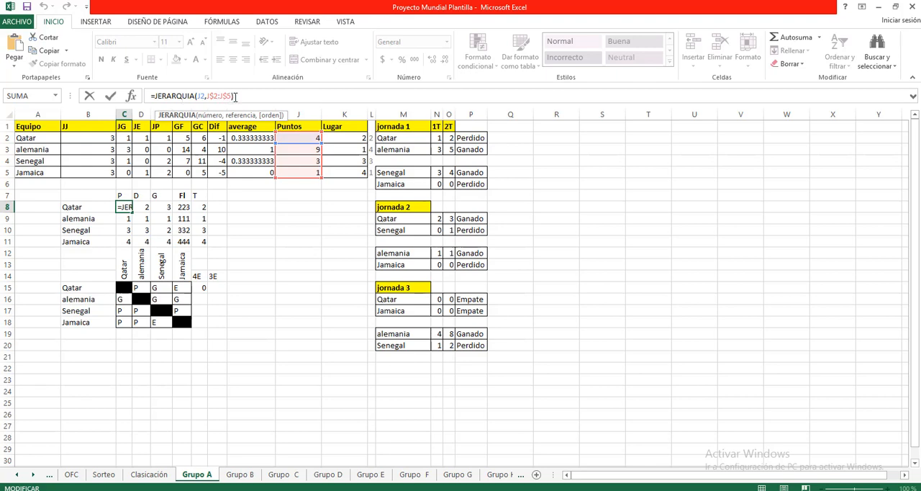
pyautogui.click(186, 208)
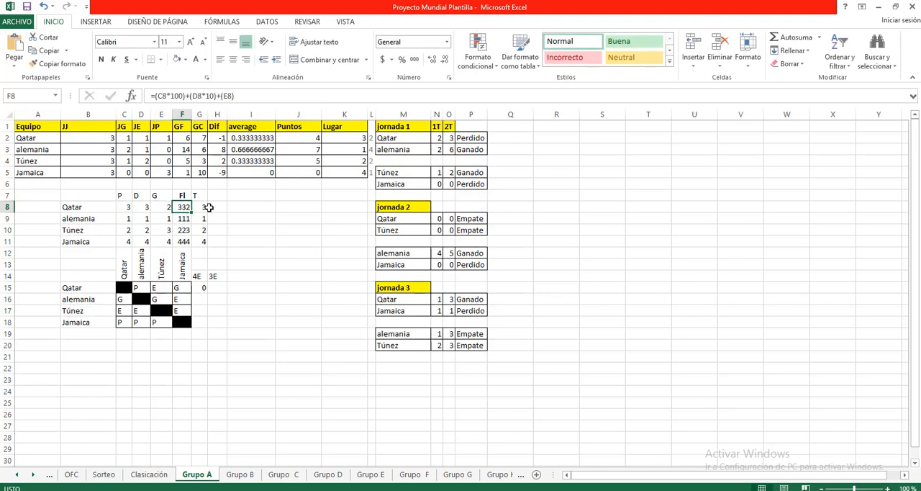
pyautogui.click(180, 96)
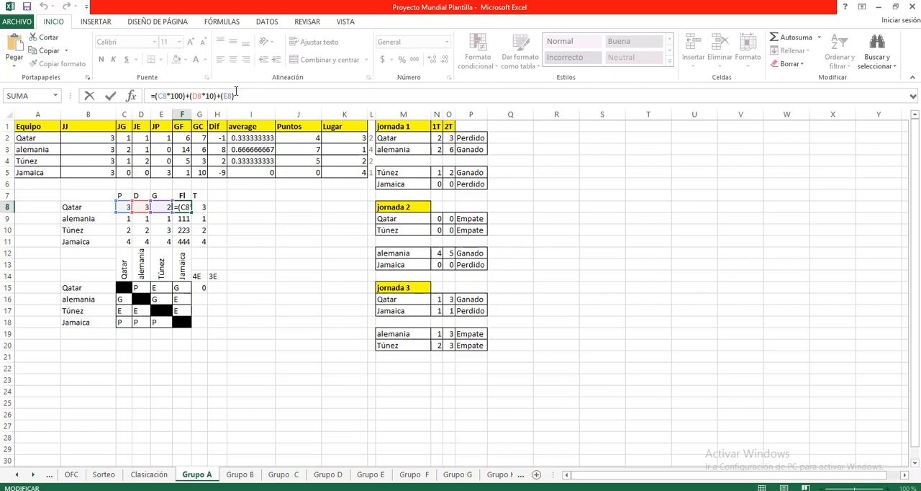
pyautogui.moveTo(164, 96); pyautogui.dragTo(156, 96)
pyautogui.click(247, 218)
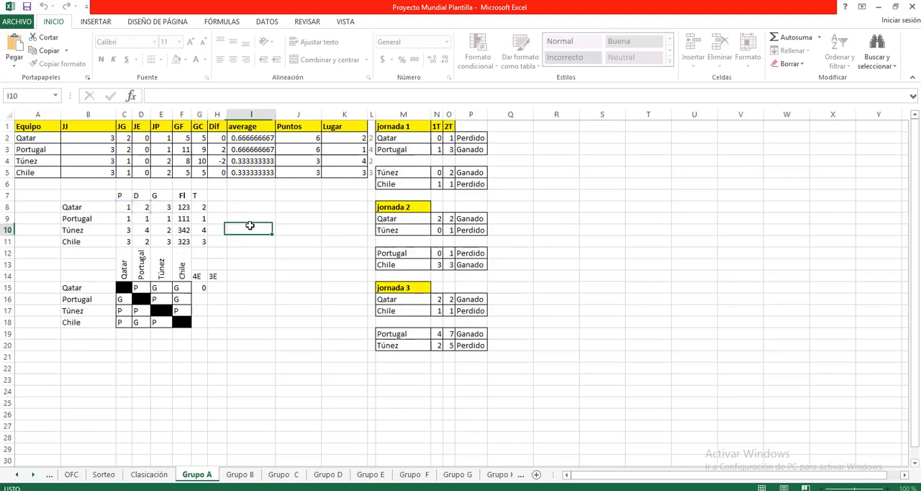
# Examine the arguments of Qatar's JERARQUIA formula in G8, including its order argument
pyautogui.click(204, 207)
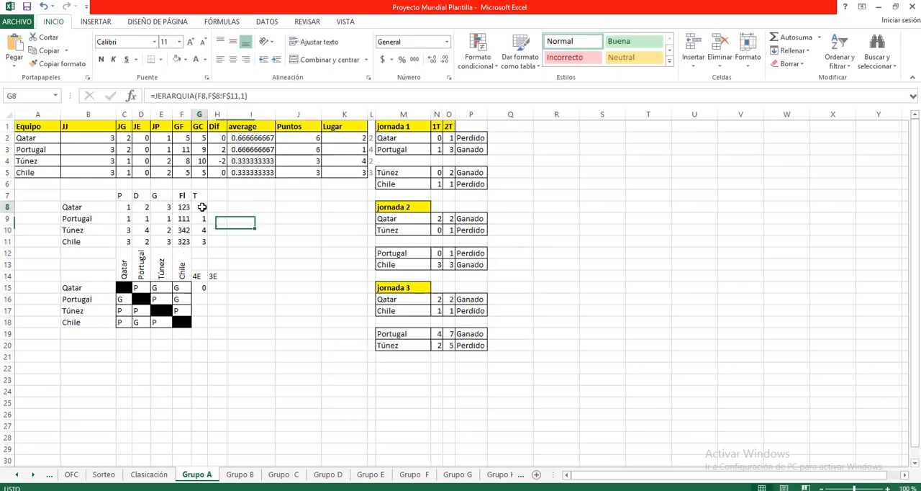
pyautogui.click(195, 96)
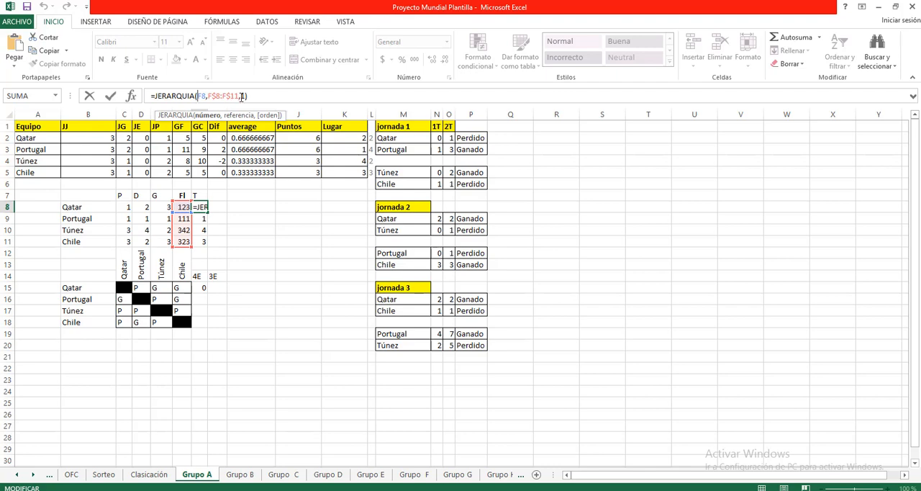
pyautogui.click(242, 96)
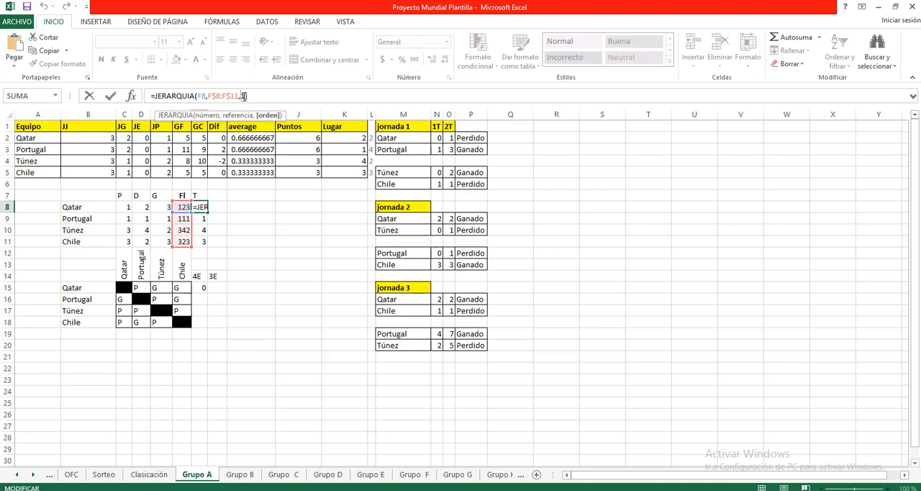
pyautogui.write('1)')
pyautogui.click(257, 219)
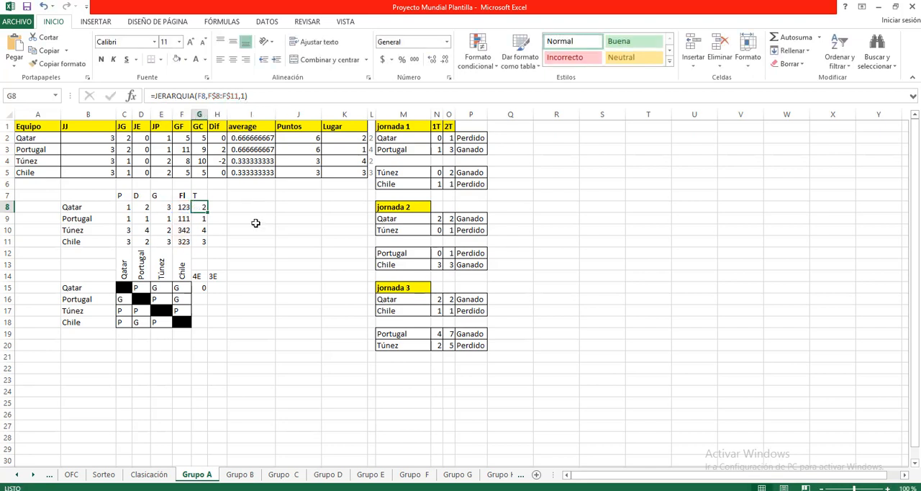
pyautogui.click(203, 207)
pyautogui.click(231, 242)
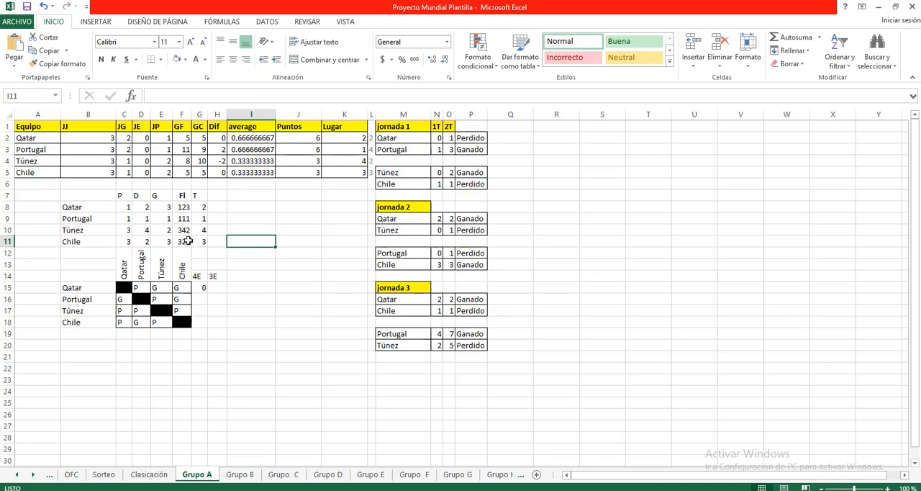
# Examine the logical test in Qatar's Lugar formula in K2 and close the formula without changes
pyautogui.click(342, 140)
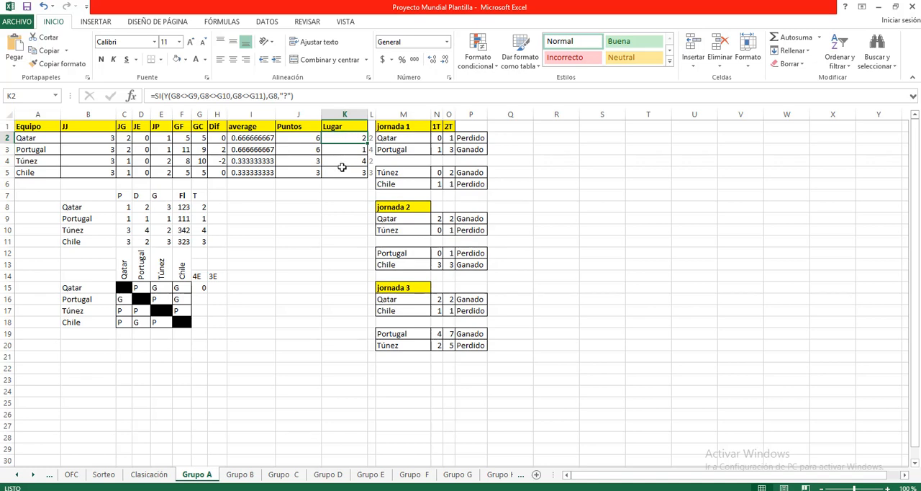
pyautogui.click(309, 140)
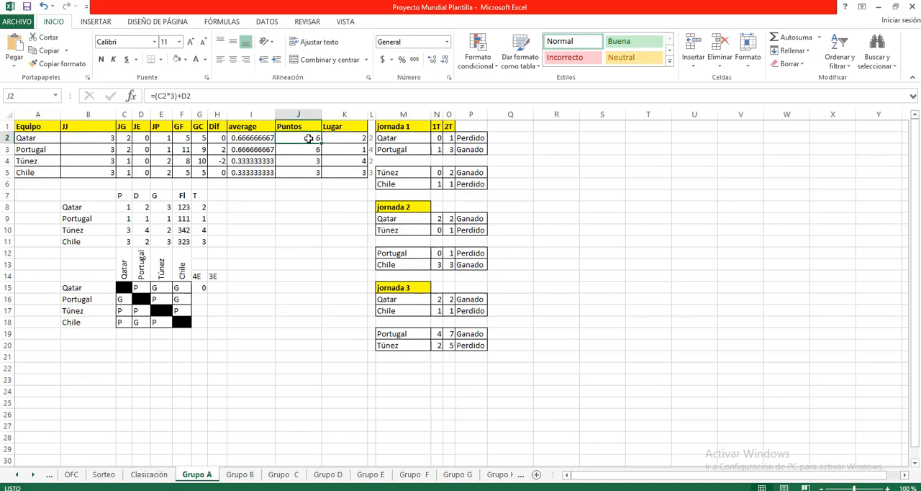
pyautogui.click(349, 141)
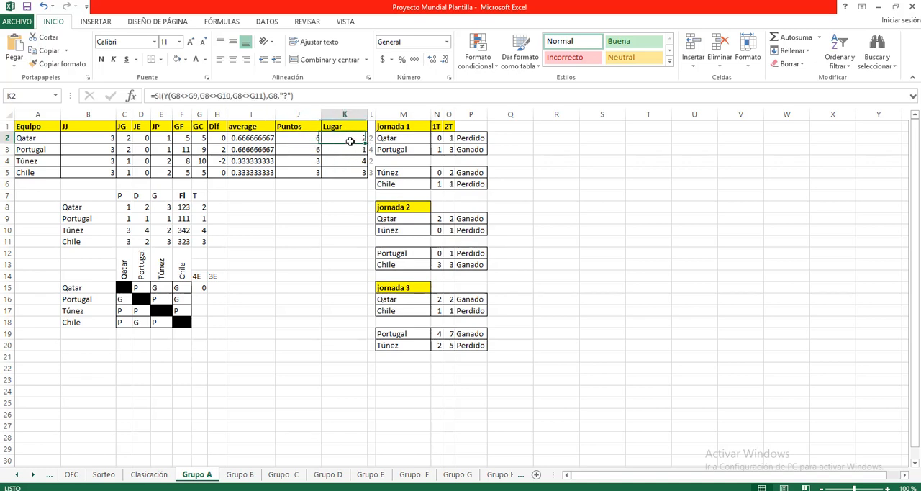
pyautogui.click(152, 95)
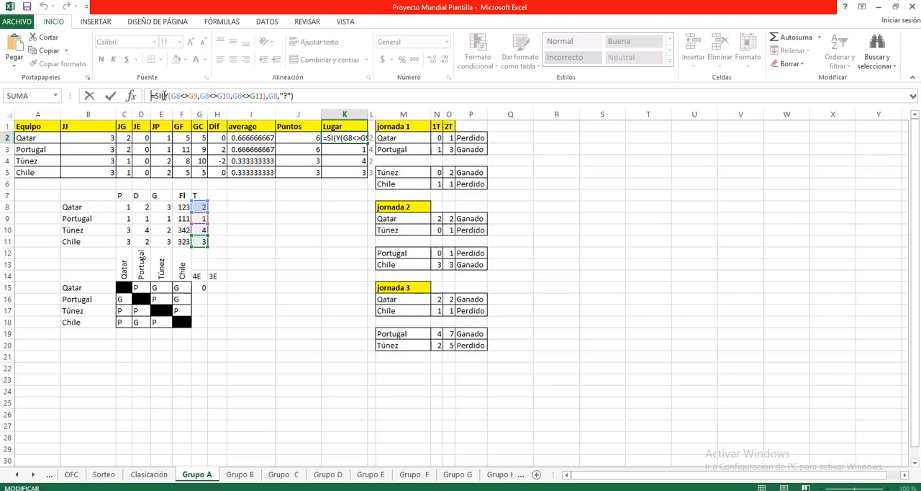
pyautogui.moveTo(164, 95); pyautogui.dragTo(267, 99)
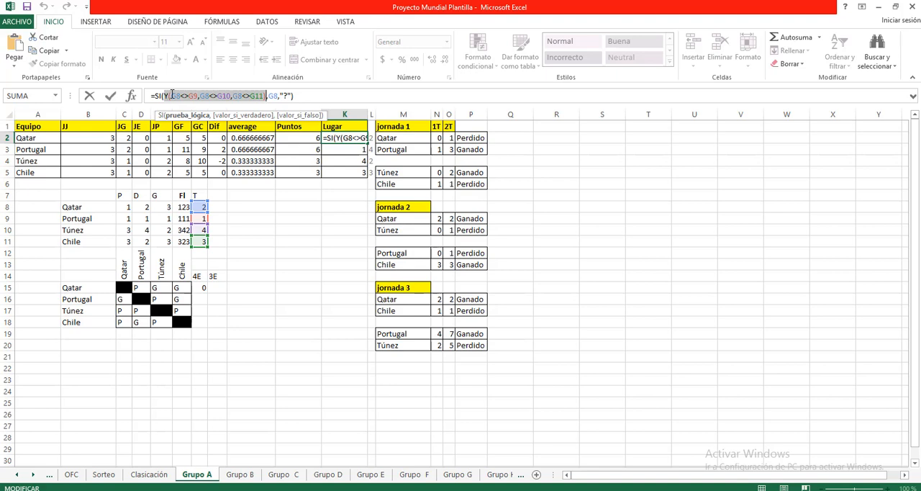
pyautogui.moveTo(172, 95); pyautogui.dragTo(263, 98)
pyautogui.click(293, 244)
pyautogui.press('Escape')
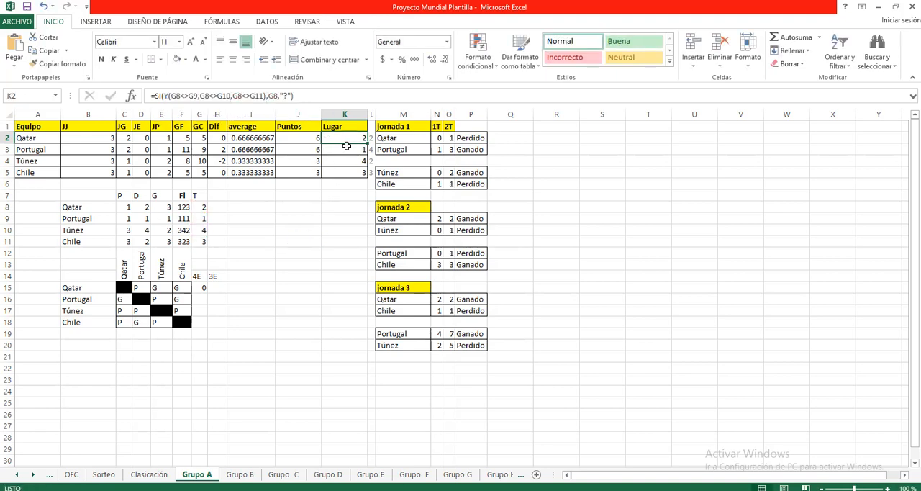
# Inspect the false-value argument of the Lugar formula in K2 and the 4E tie formula in G15
pyautogui.click(286, 96)
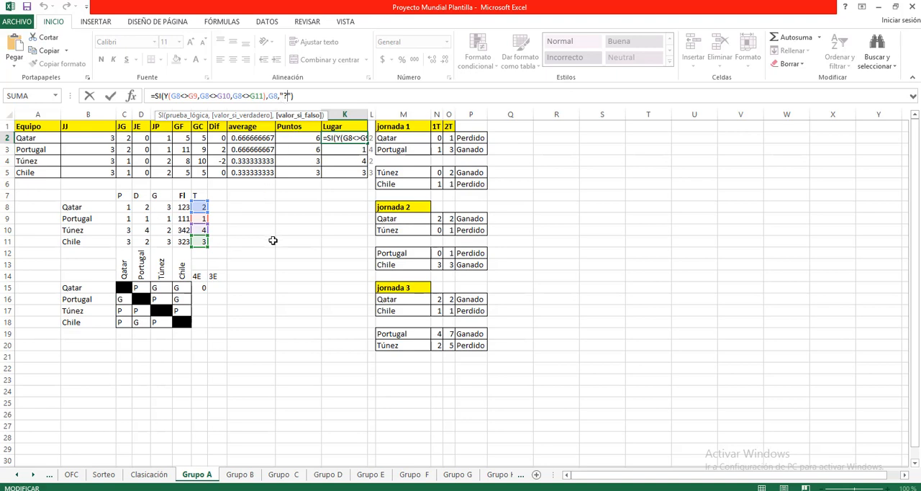
pyautogui.write('"')
pyautogui.press('Return')
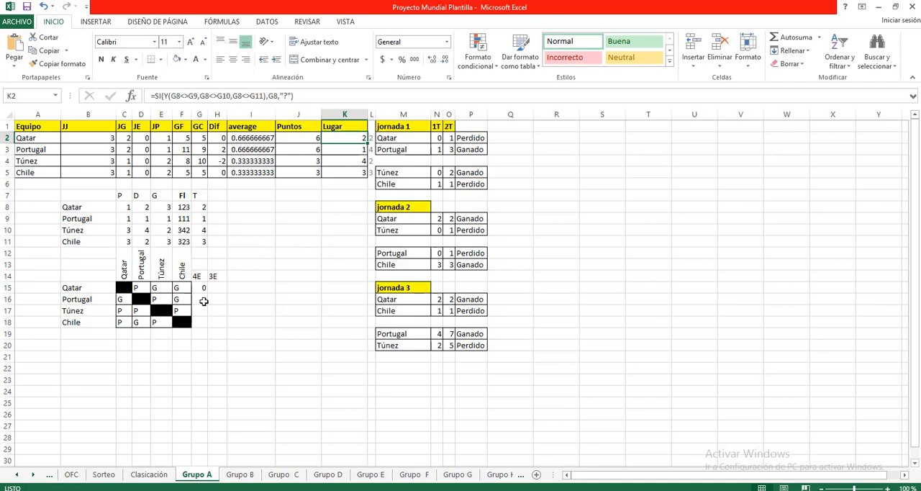
pyautogui.click(202, 287)
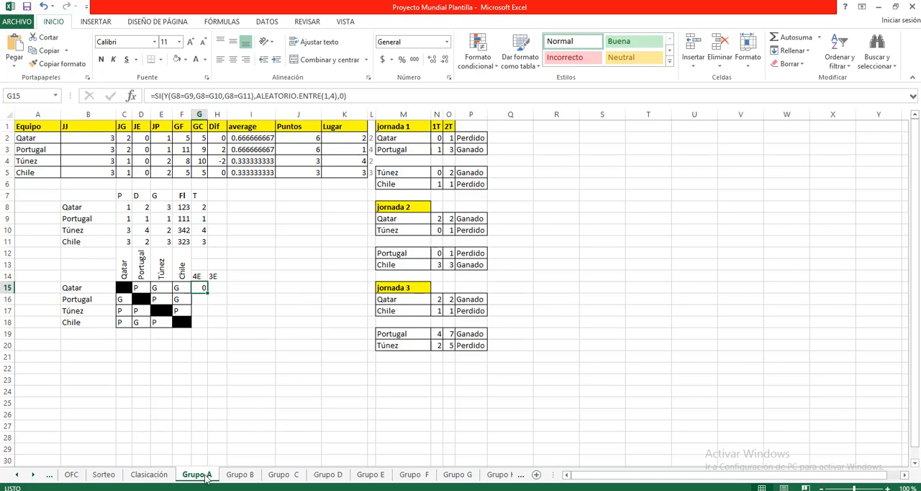
# Open the Lugares sheet and review the place numbers in A2:A3 and the group letters in row 1
pyautogui.click(33, 475)
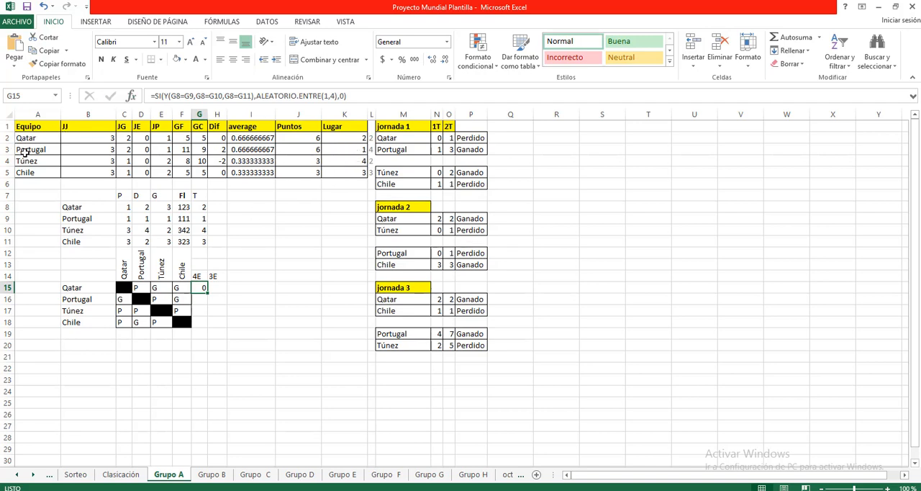
pyautogui.click(32, 475)
pyautogui.click(33, 474)
pyautogui.click(33, 475)
pyautogui.click(33, 475)
pyautogui.click(32, 475)
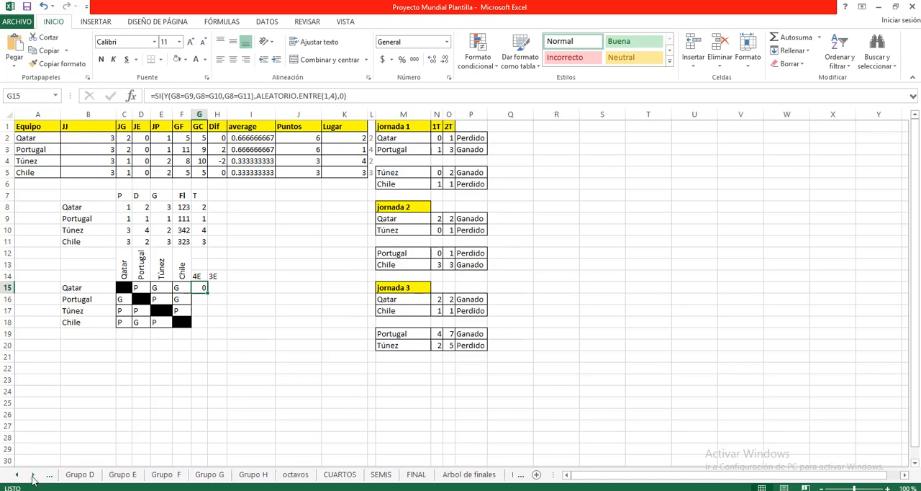
pyautogui.click(32, 475)
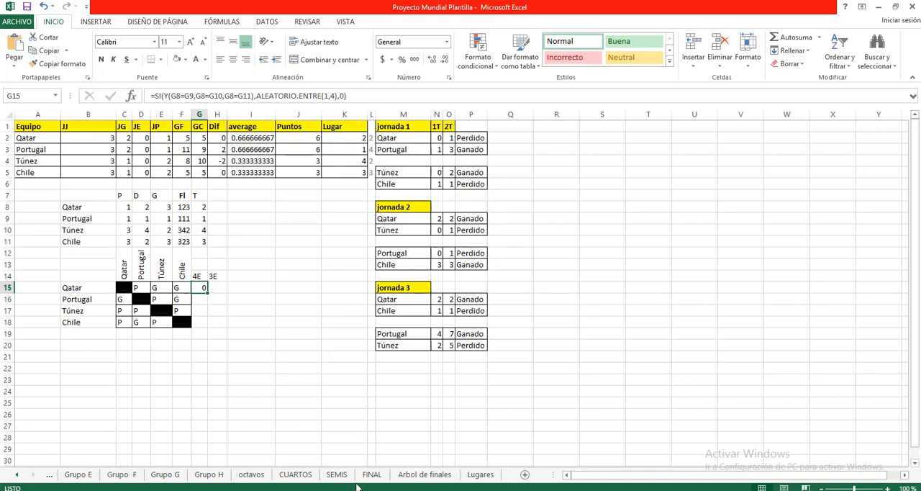
pyautogui.click(482, 477)
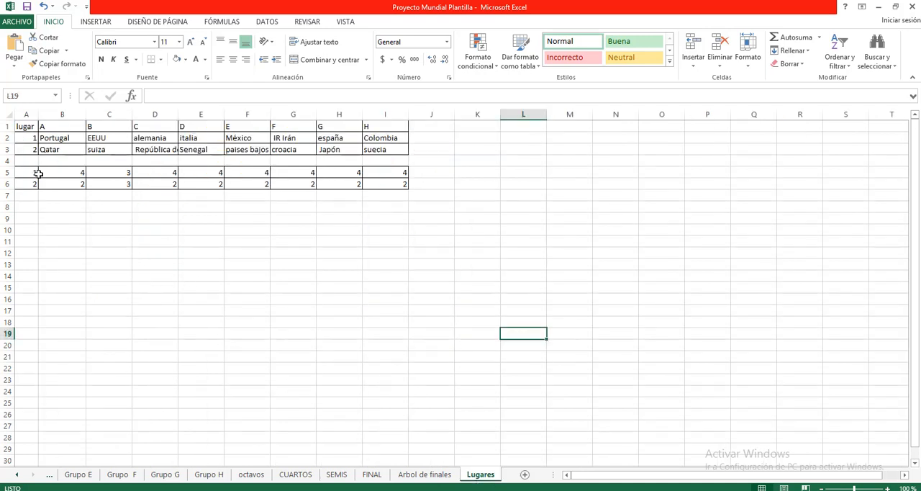
pyautogui.click(27, 137)
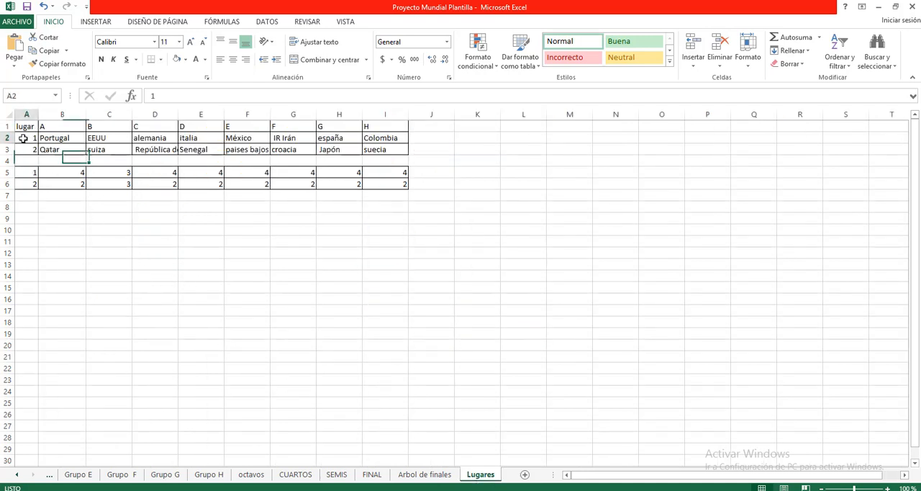
pyautogui.click(27, 148)
pyautogui.click(54, 126)
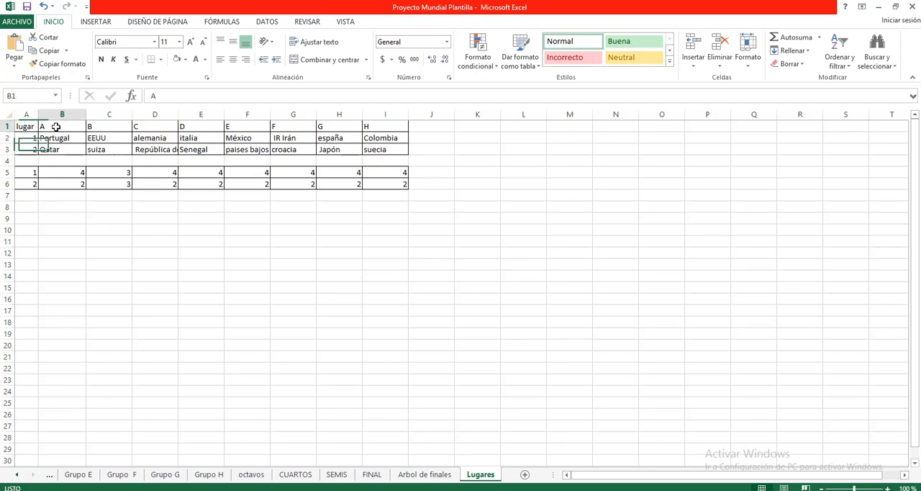
pyautogui.click(115, 128)
# Center the group letters A to H in cells B1:I1
pyautogui.moveTo(80, 128); pyautogui.dragTo(386, 128)
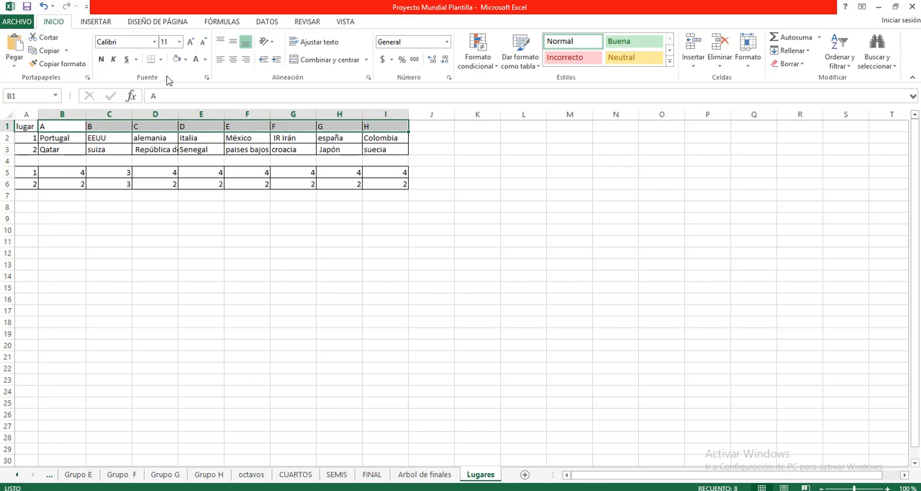
pyautogui.click(233, 62)
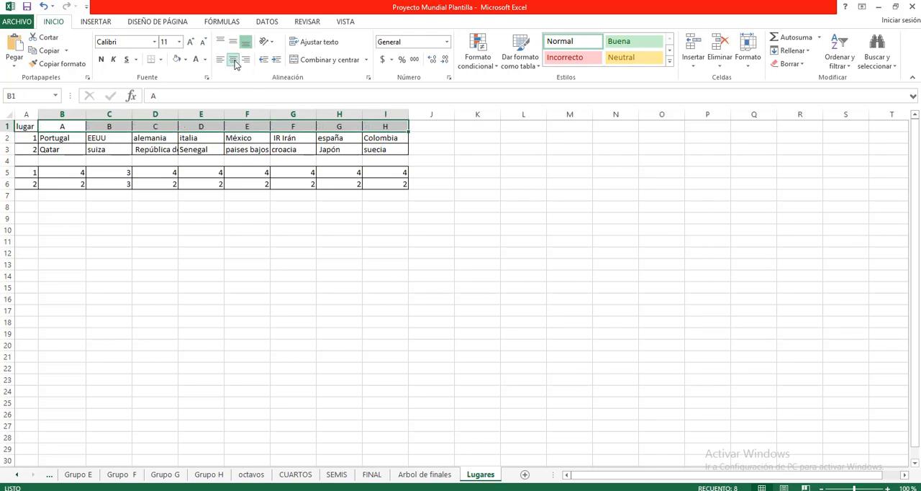
pyautogui.click(219, 228)
# Examine the nested SI formula for Grupo A's first place in B2, including its empty false value and closing parentheses, without changing it
pyautogui.click(64, 140)
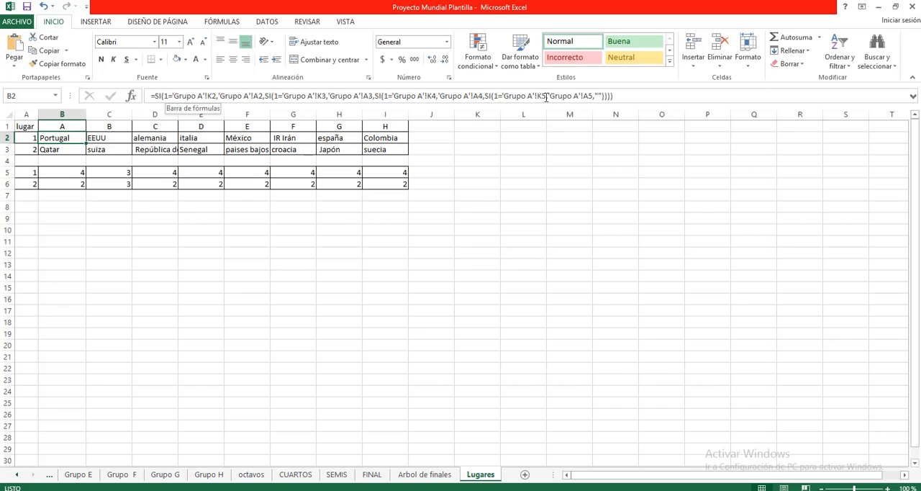
pyautogui.click(605, 97)
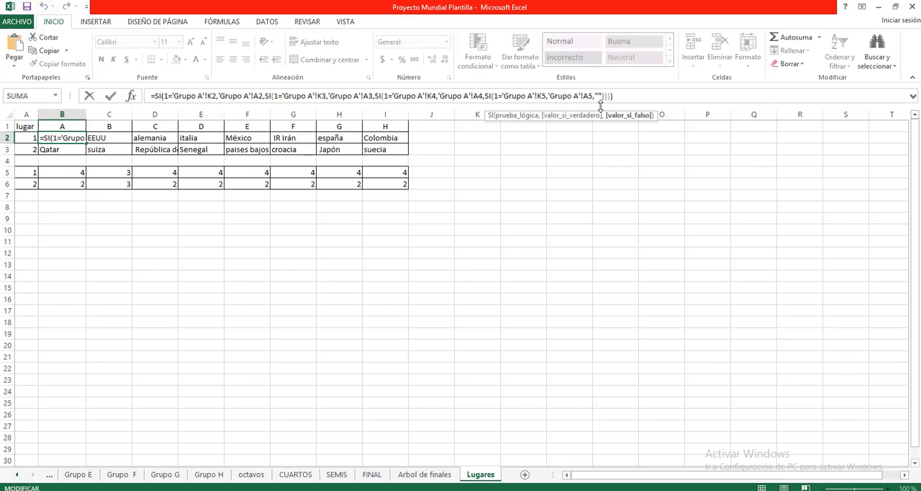
pyautogui.press('Right')
pyautogui.press('Right')
pyautogui.press('Right')
pyautogui.press('Right')
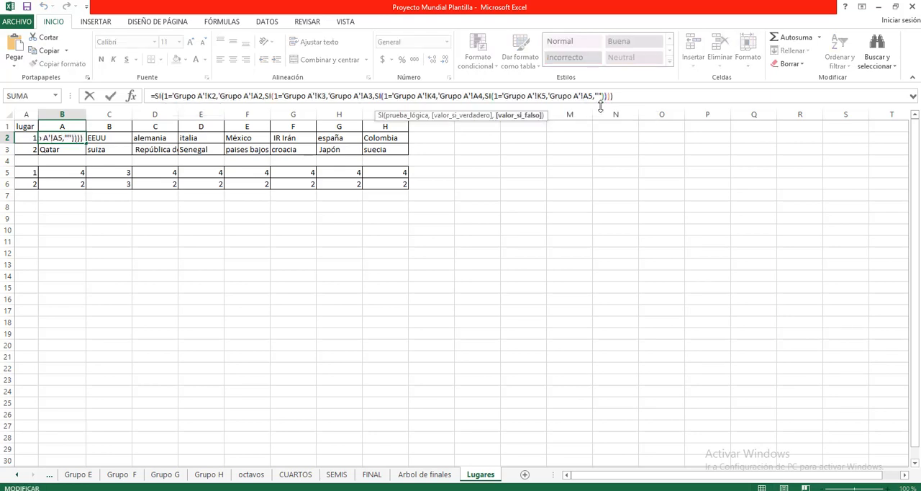
pyautogui.hotkey('ctrl', 'Return')
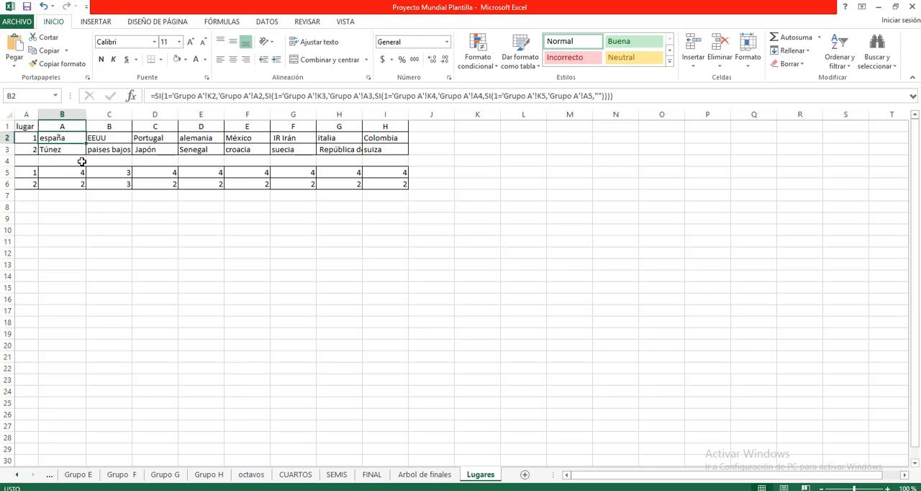
# Review Grupo A's second-place formula in B3 and compare the first- and second-place formulas across groups B to H
pyautogui.click(60, 150)
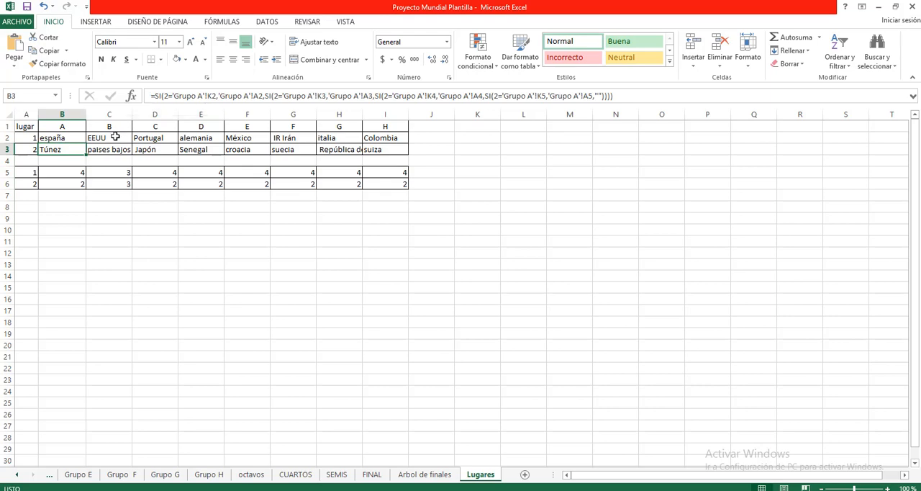
pyautogui.click(105, 138)
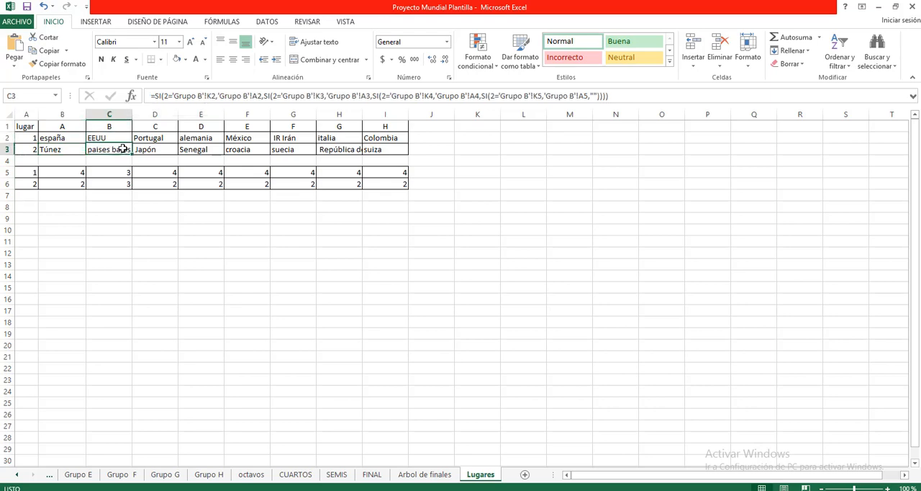
pyautogui.click(150, 140)
pyautogui.click(199, 141)
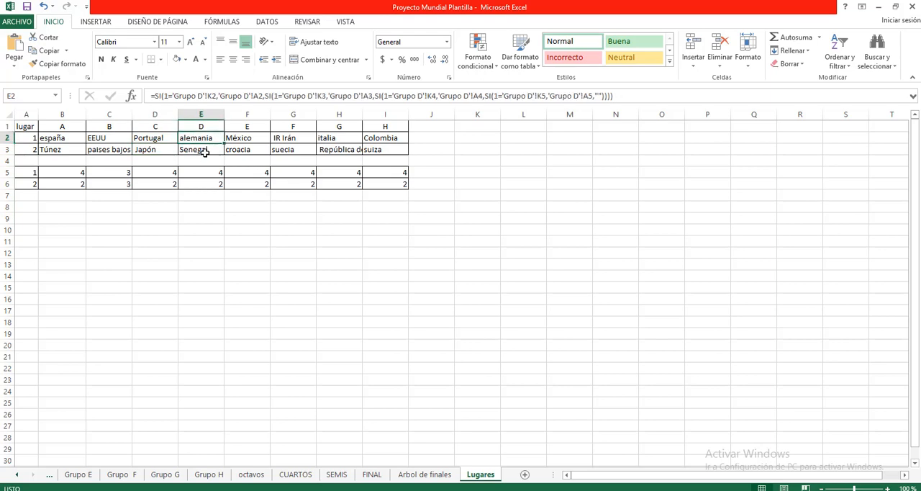
pyautogui.click(245, 141)
pyautogui.click(288, 139)
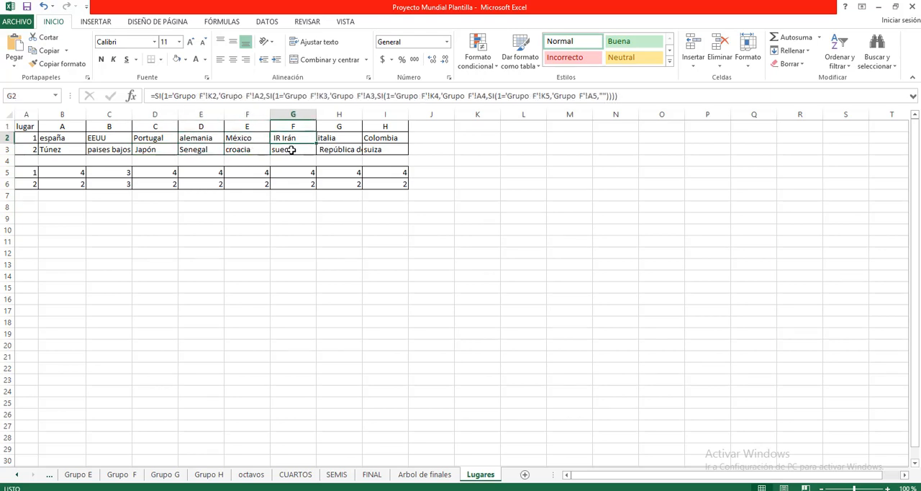
pyautogui.click(326, 140)
pyautogui.click(335, 148)
pyautogui.click(371, 139)
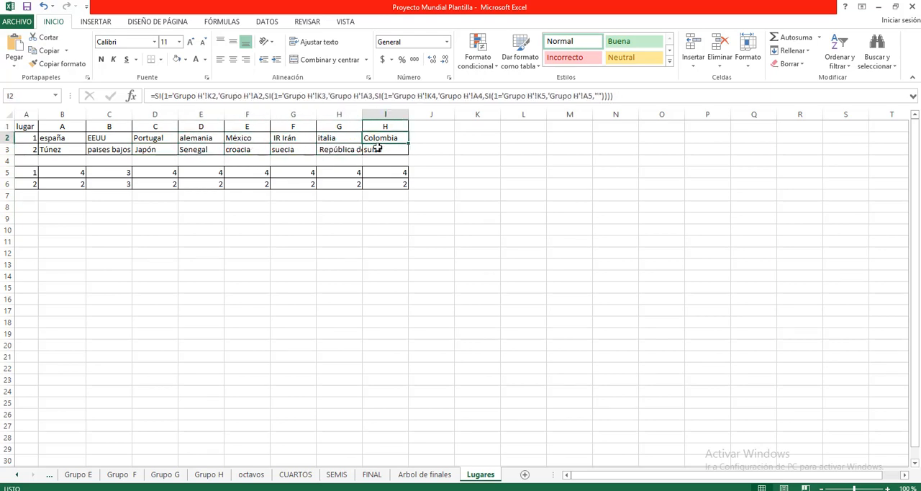
pyautogui.click(375, 149)
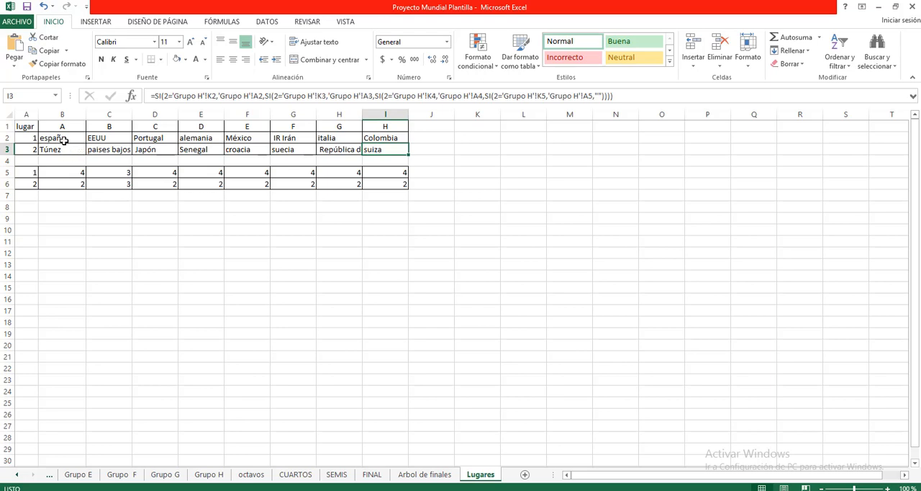
# Examine the formula for place 1 in B5 and view the Grupo A sheet it refers to
pyautogui.click(59, 174)
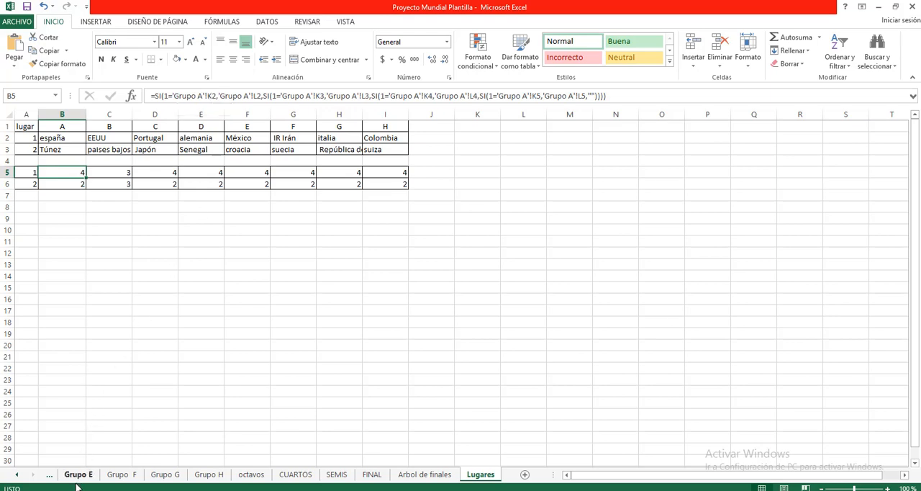
pyautogui.click(18, 475)
pyautogui.click(18, 474)
pyautogui.click(18, 474)
pyautogui.click(18, 475)
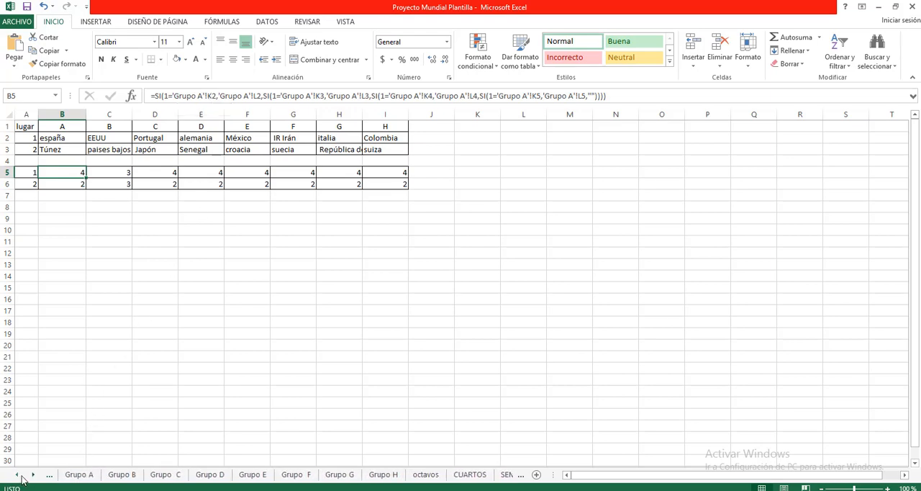
pyautogui.click(85, 476)
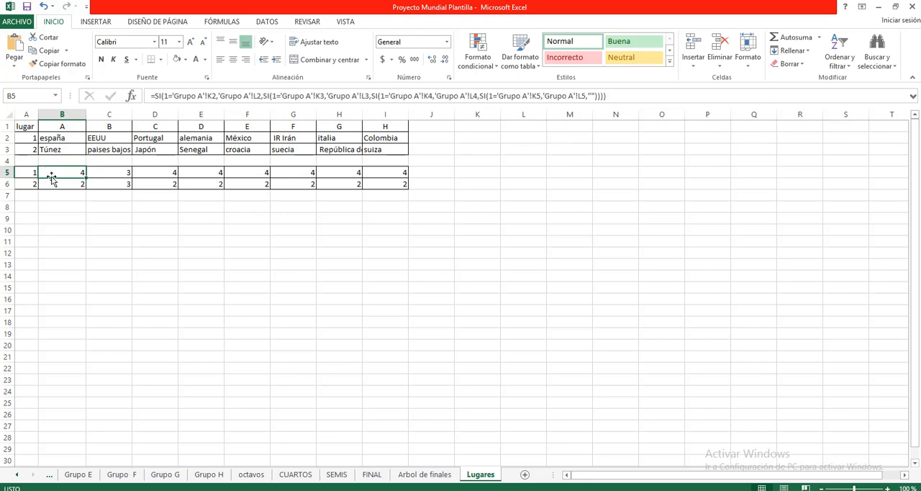
# Try to re-pick cell L2 of the Grupo A sheet as the first true-value reference in the B5 formula
pyautogui.click(257, 95)
pyautogui.doubleClick(257, 96)
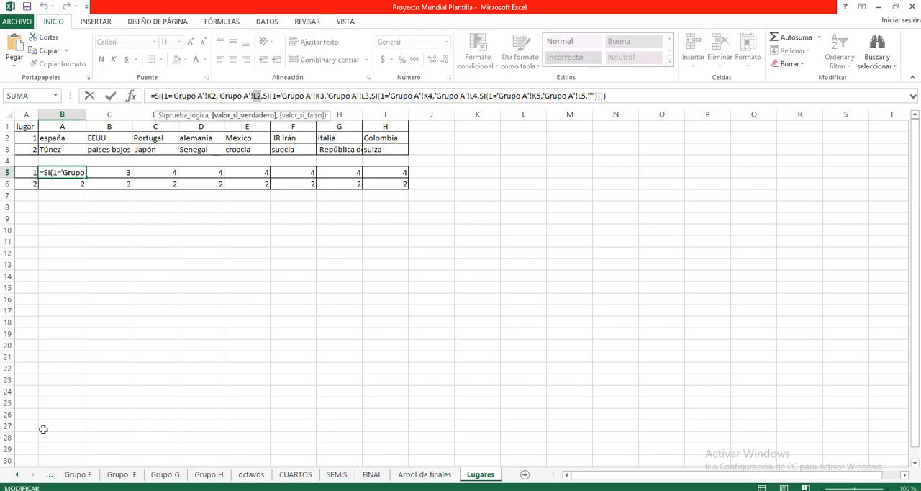
pyautogui.click(19, 478)
pyautogui.click(19, 478)
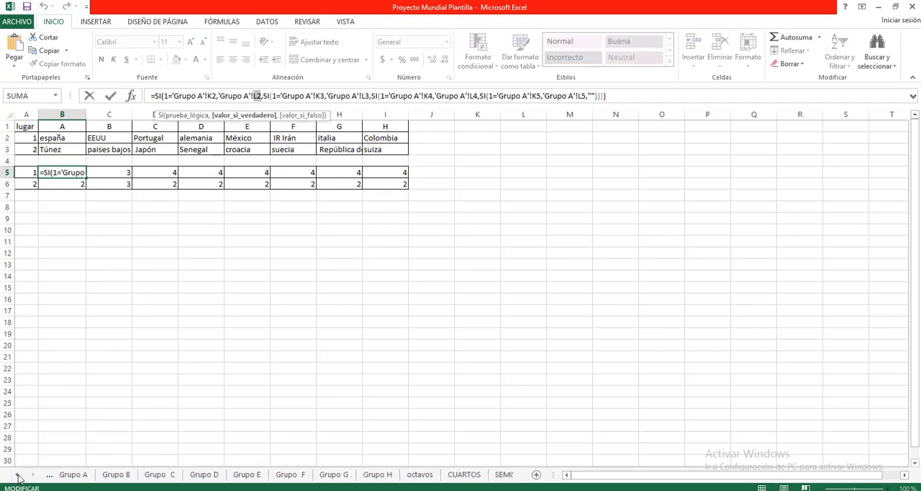
pyautogui.click(20, 478)
pyautogui.click(19, 478)
pyautogui.click(197, 474)
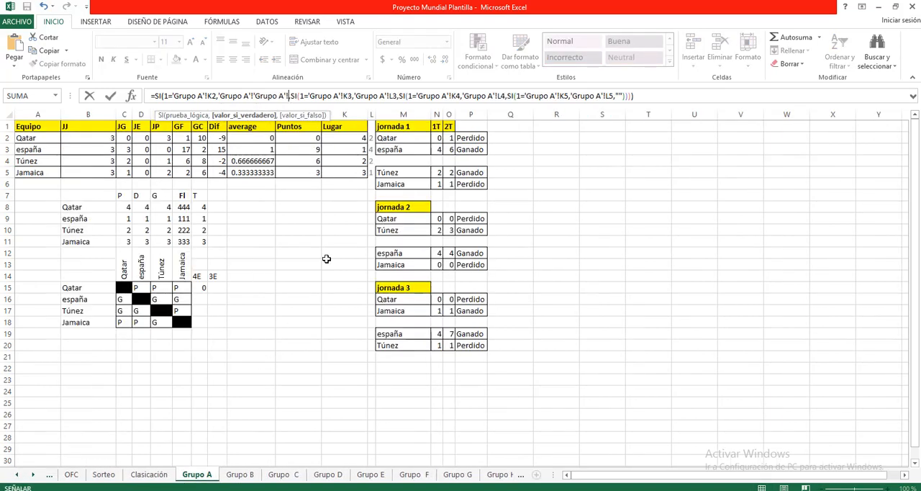
pyautogui.click(370, 139)
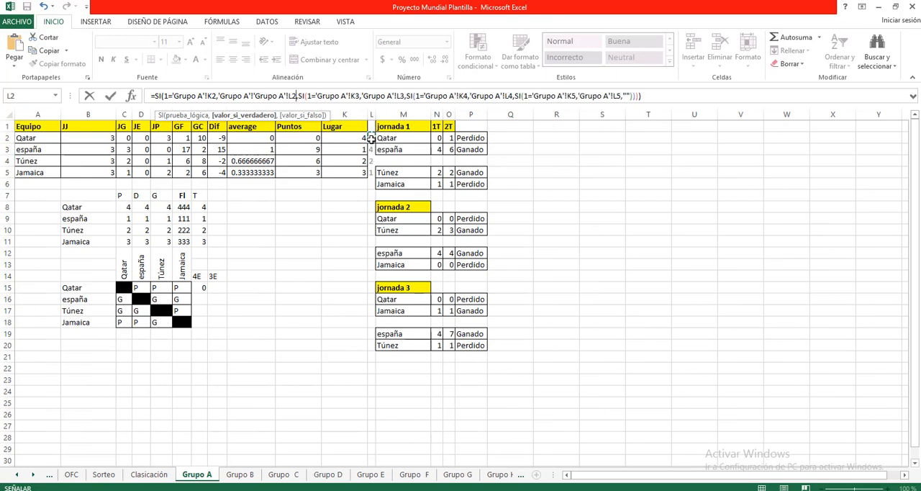
pyautogui.press('Return')
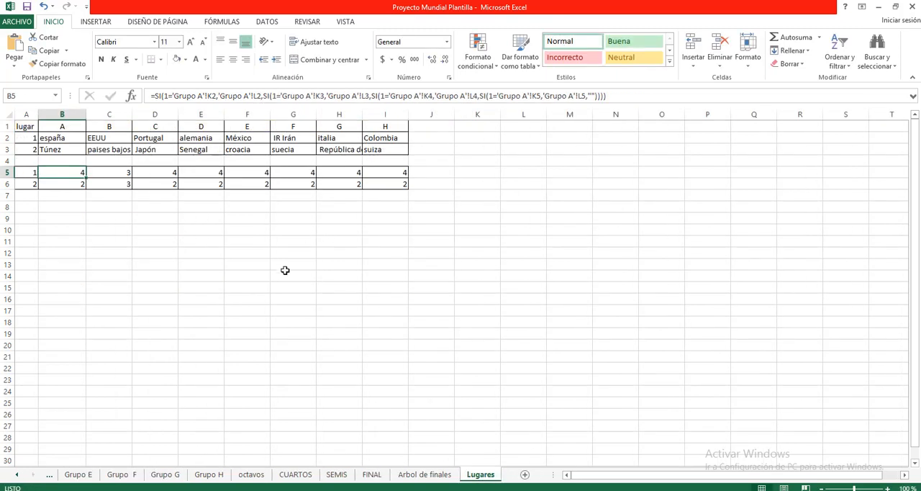
# Inspect the formula in cell L2 of the Grupo A sheet
pyautogui.click(17, 474)
pyautogui.click(17, 475)
pyautogui.click(18, 475)
pyautogui.click(131, 475)
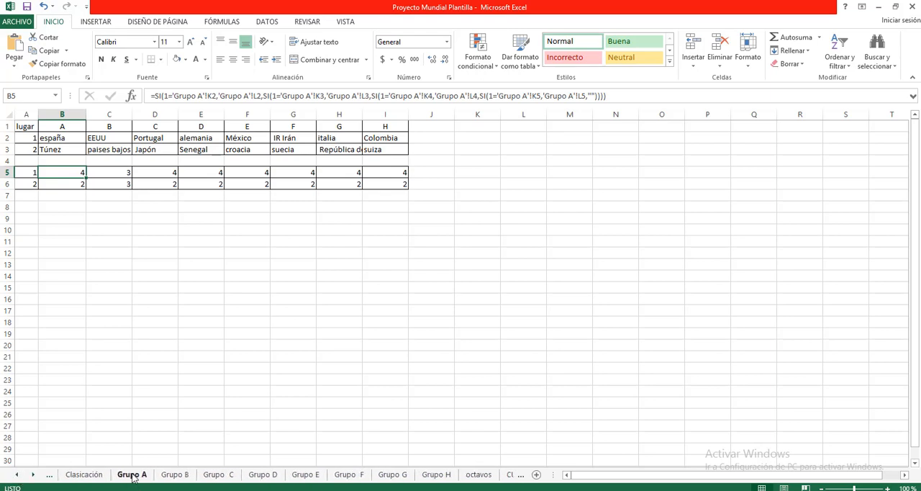
pyautogui.click(369, 138)
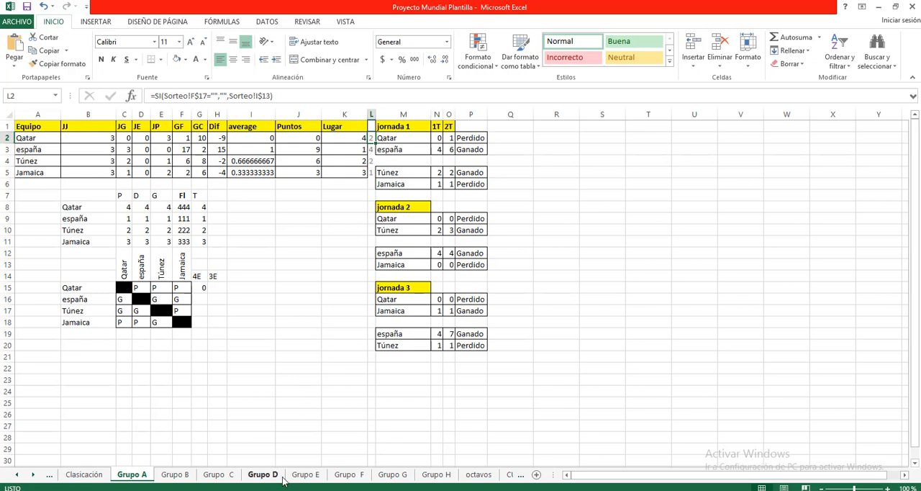
# Return to the Lugares sheet and compare Grupo A's team formulas in B2 and B3 with the matching ones in B5 and B6
pyautogui.click(33, 475)
pyautogui.click(33, 474)
pyautogui.click(33, 474)
pyautogui.click(33, 474)
pyautogui.click(33, 474)
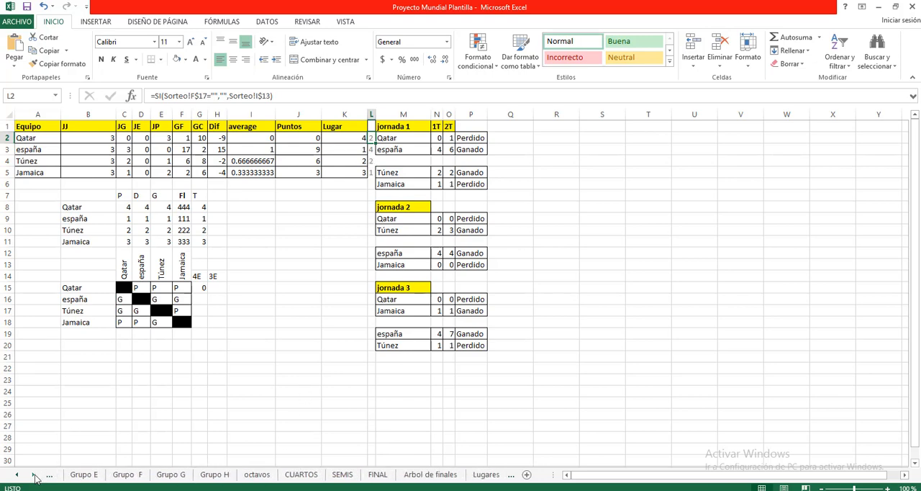
pyautogui.click(487, 475)
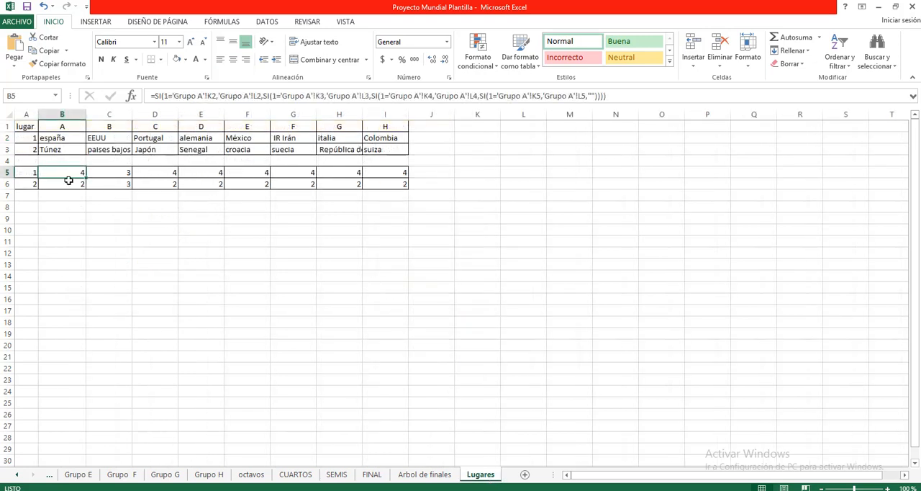
pyautogui.click(69, 138)
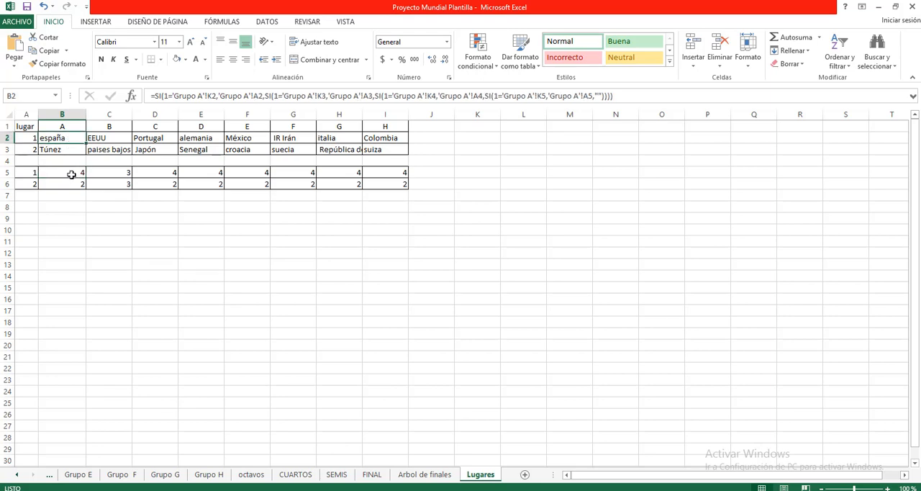
pyautogui.click(72, 174)
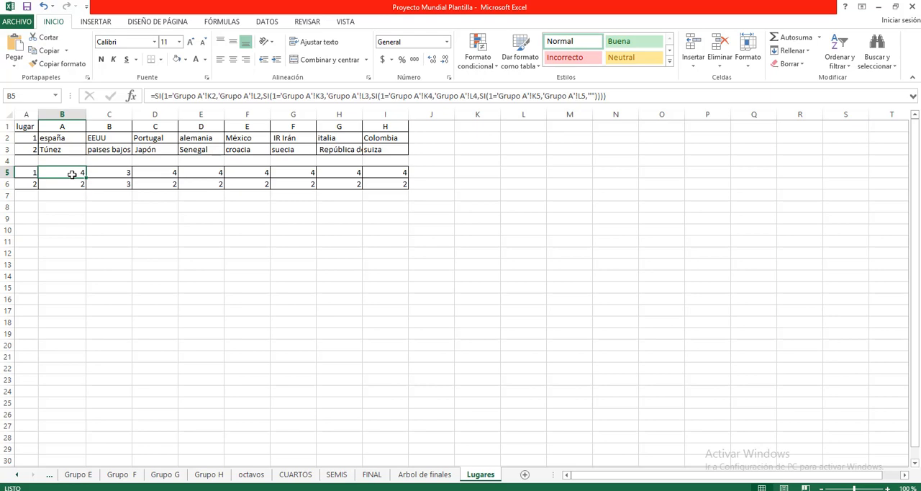
pyautogui.click(54, 148)
pyautogui.click(85, 183)
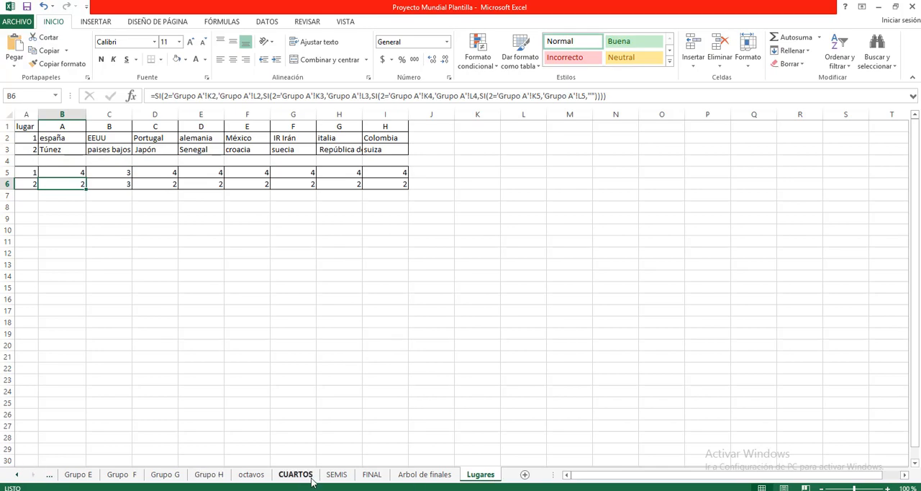
# Open the octavos sheet, look over its eight games, and inspect the reference in A5 beside the first team of JUEGO 1
pyautogui.click(251, 474)
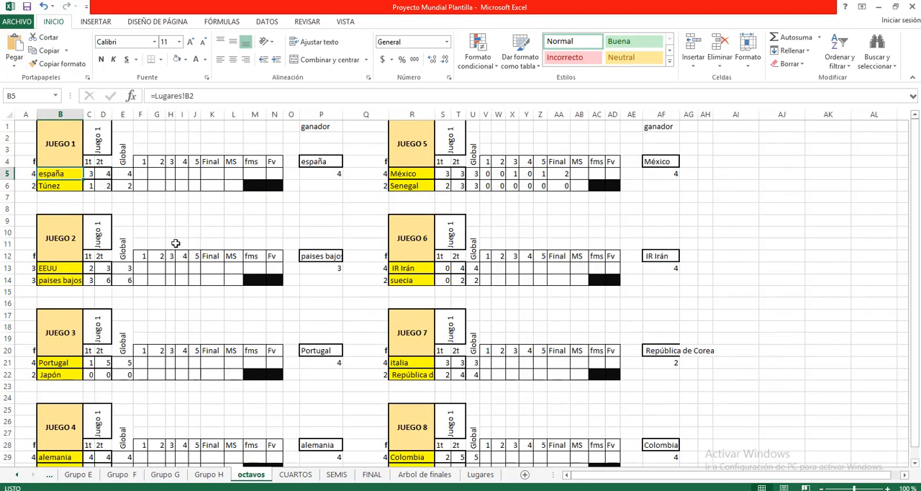
pyautogui.scroll(-1, 187, 225)
pyautogui.scroll(-1, 187, 225)
pyautogui.scroll(2, 188, 226)
pyautogui.click(25, 174)
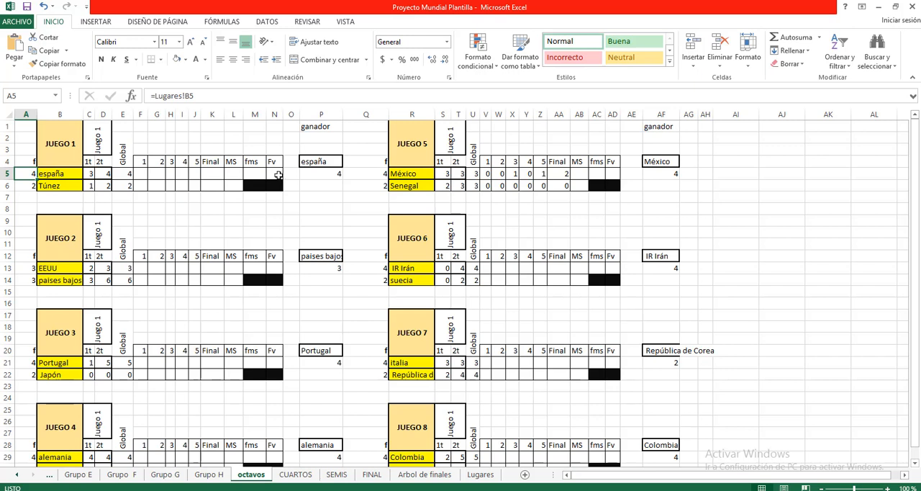
# Inspect the P5 formula beside JUEGO 1's winner in octavos, and the first team's reference in B5 of the CUARTOS sheet
pyautogui.click(325, 175)
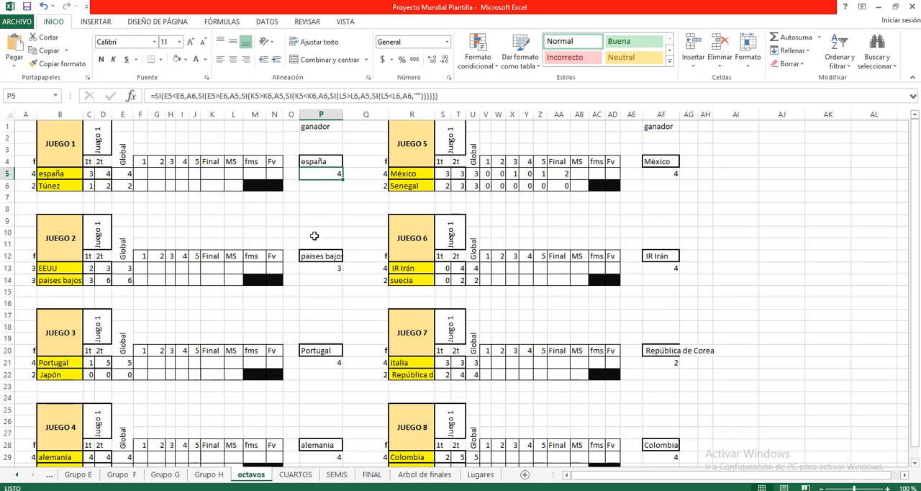
pyautogui.click(295, 474)
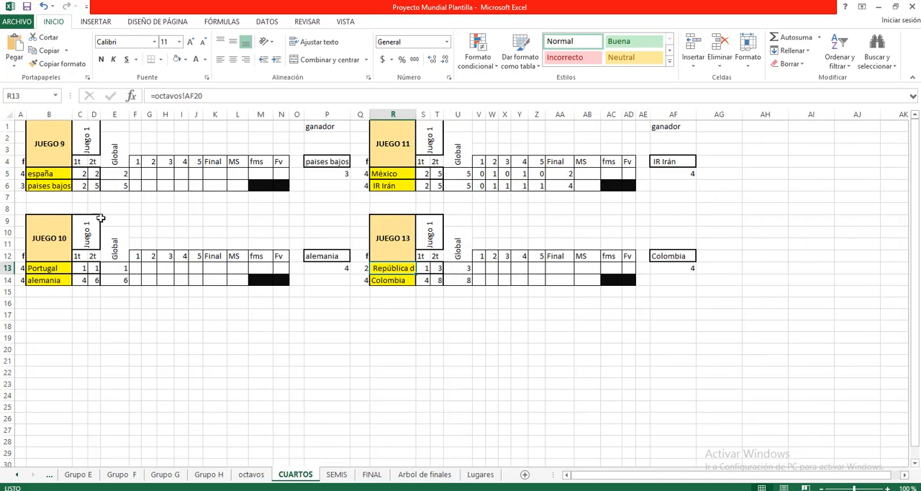
pyautogui.click(56, 174)
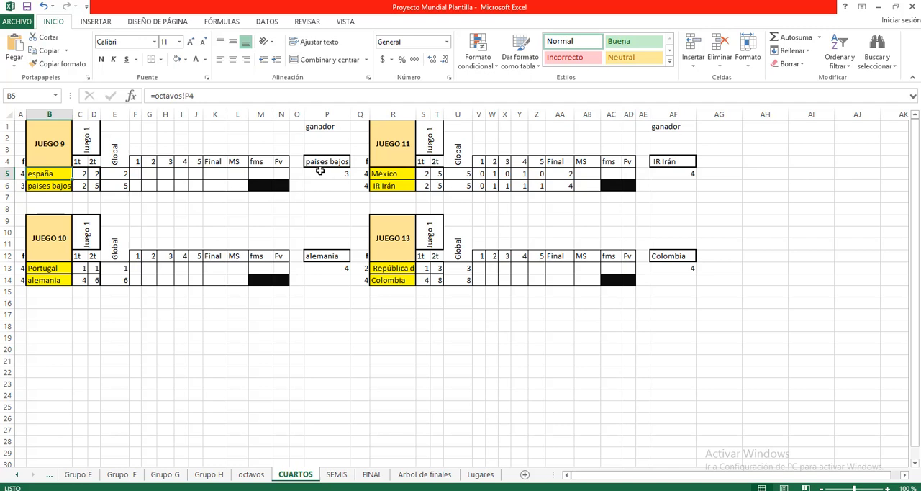
# Look over the SEMIS and FINAL sheets, ending on the Arbol de finales bracket
pyautogui.click(335, 475)
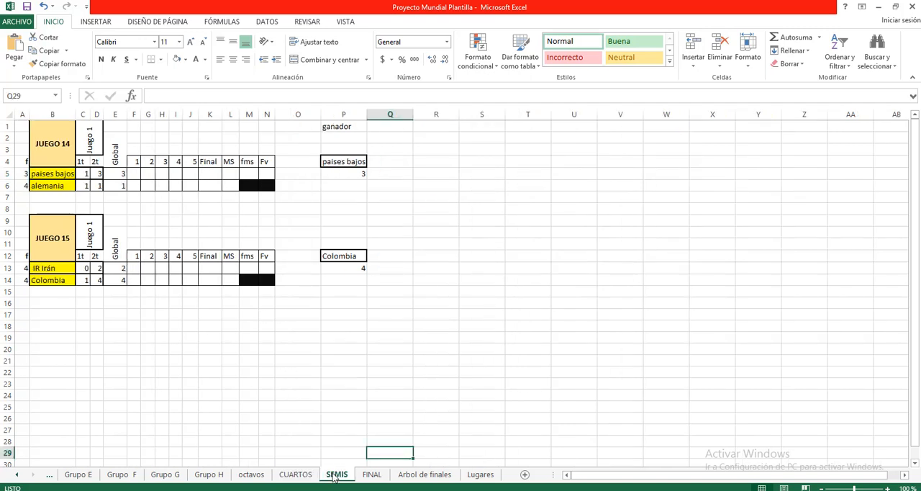
pyautogui.click(372, 475)
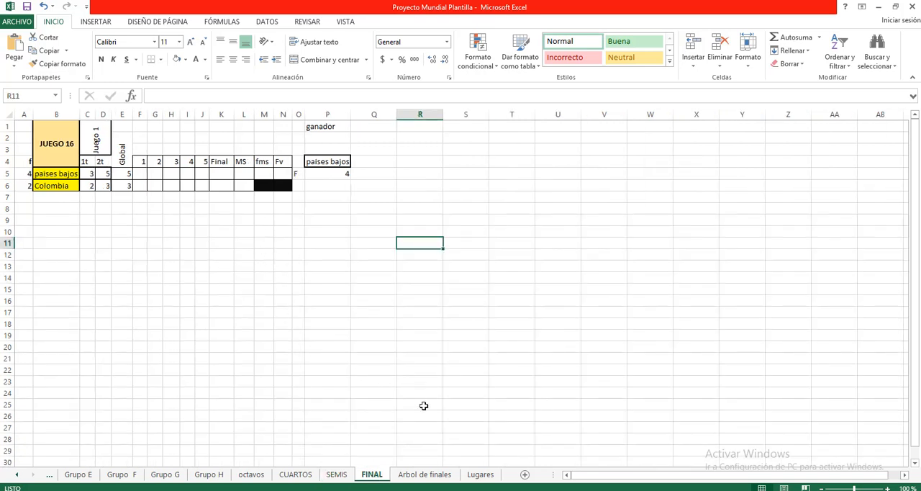
pyautogui.click(425, 474)
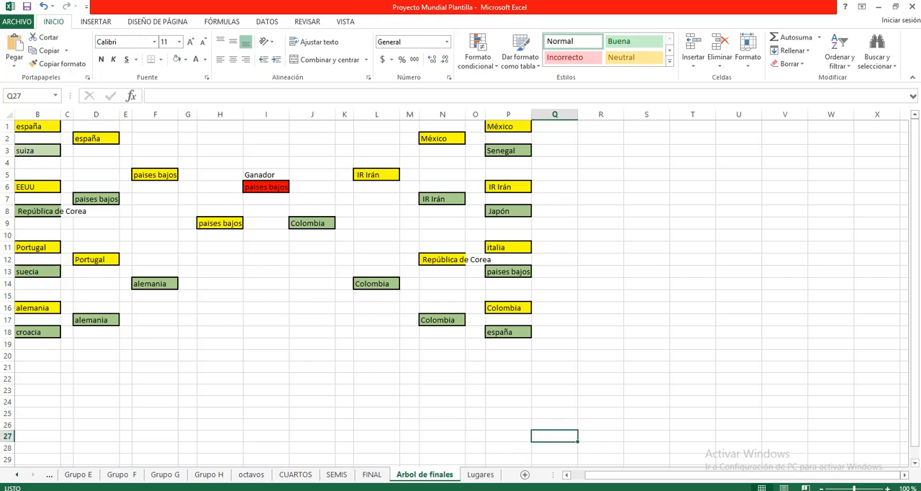
pyautogui.hotkey('alt', 'Tab')
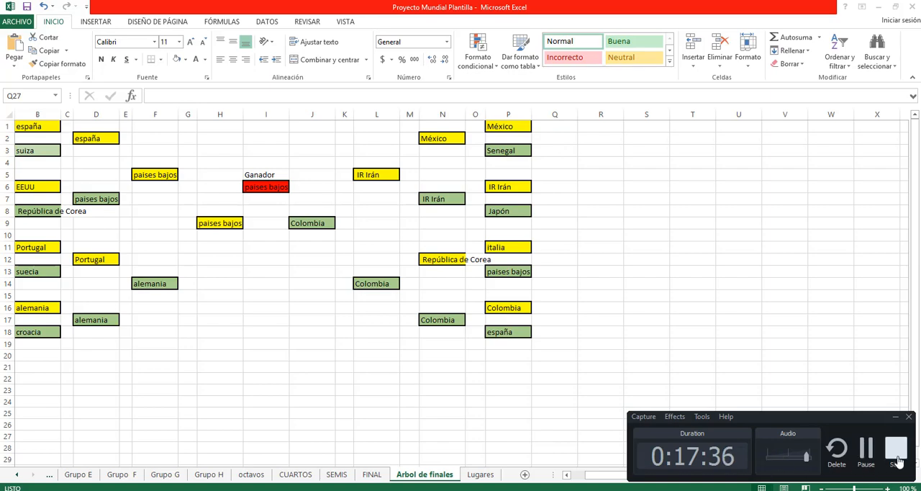